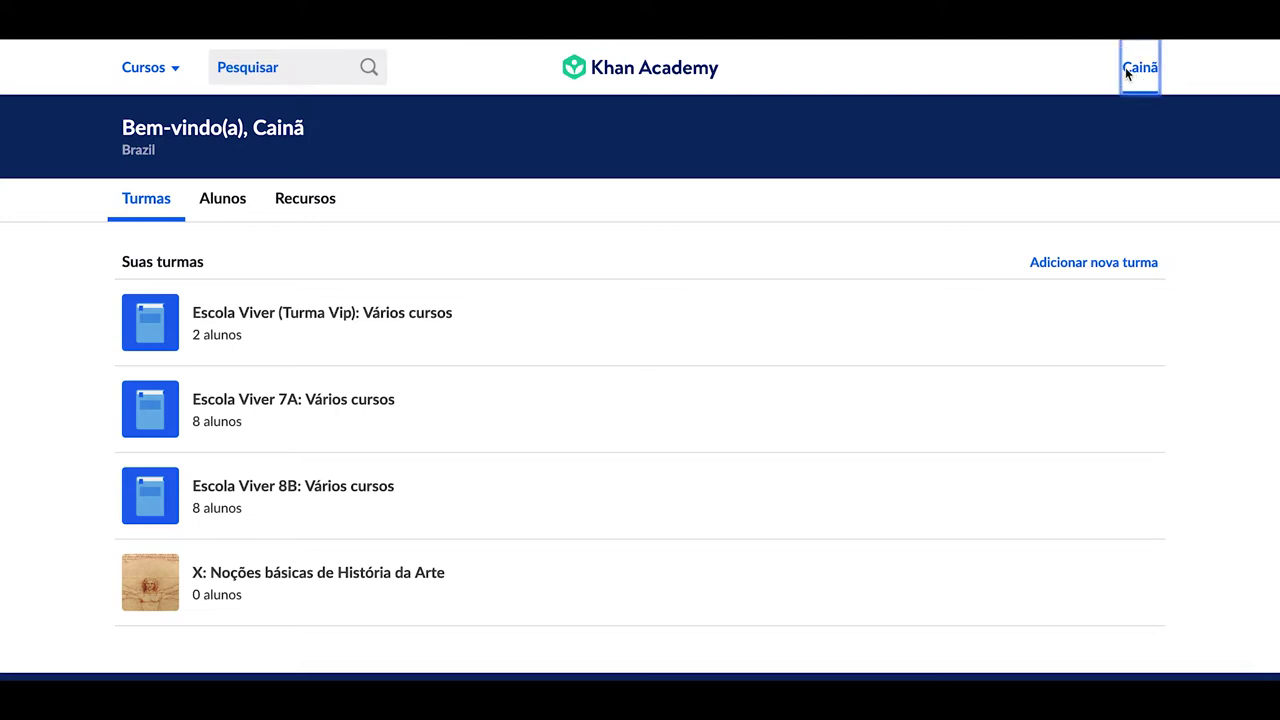
Open the Painel do professor from the account menu to see the class list
left_click(1082, 191)
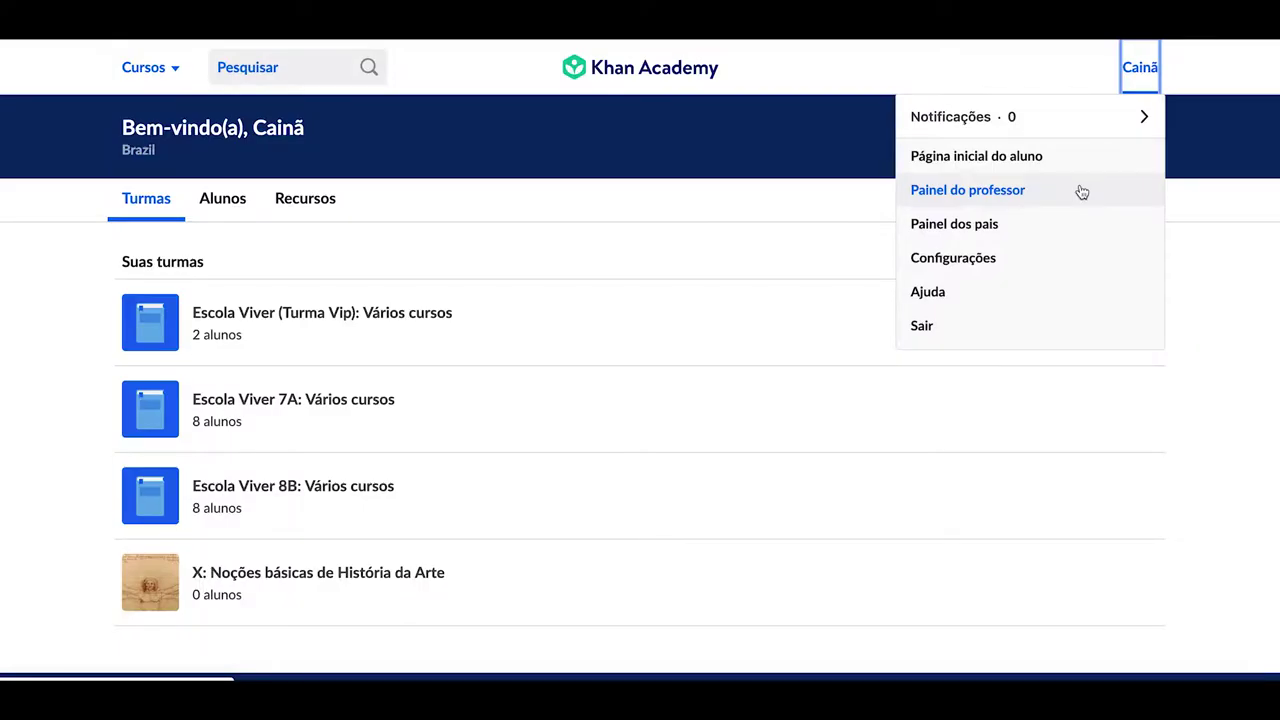
left_click(1062, 197)
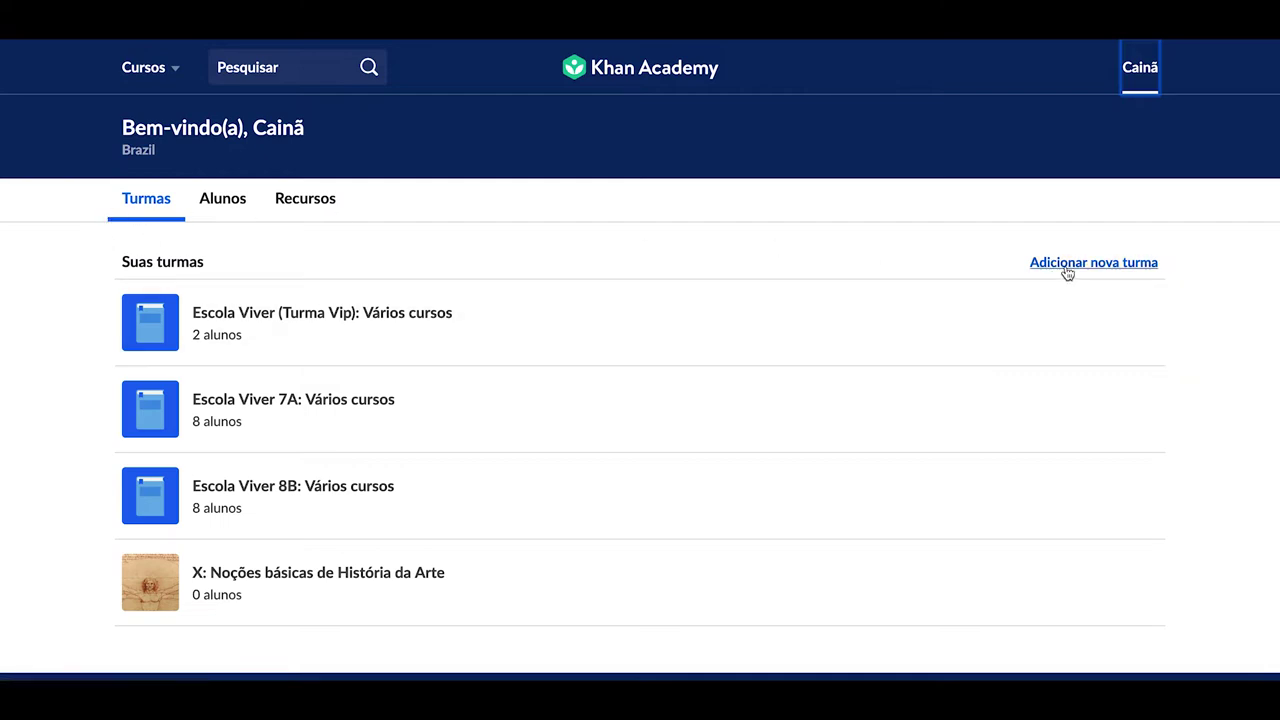
Add a new class named 'ESCOLA SIGA APRENDENDO 6B' and try the Google Classroom import option
left_click(1067, 273)
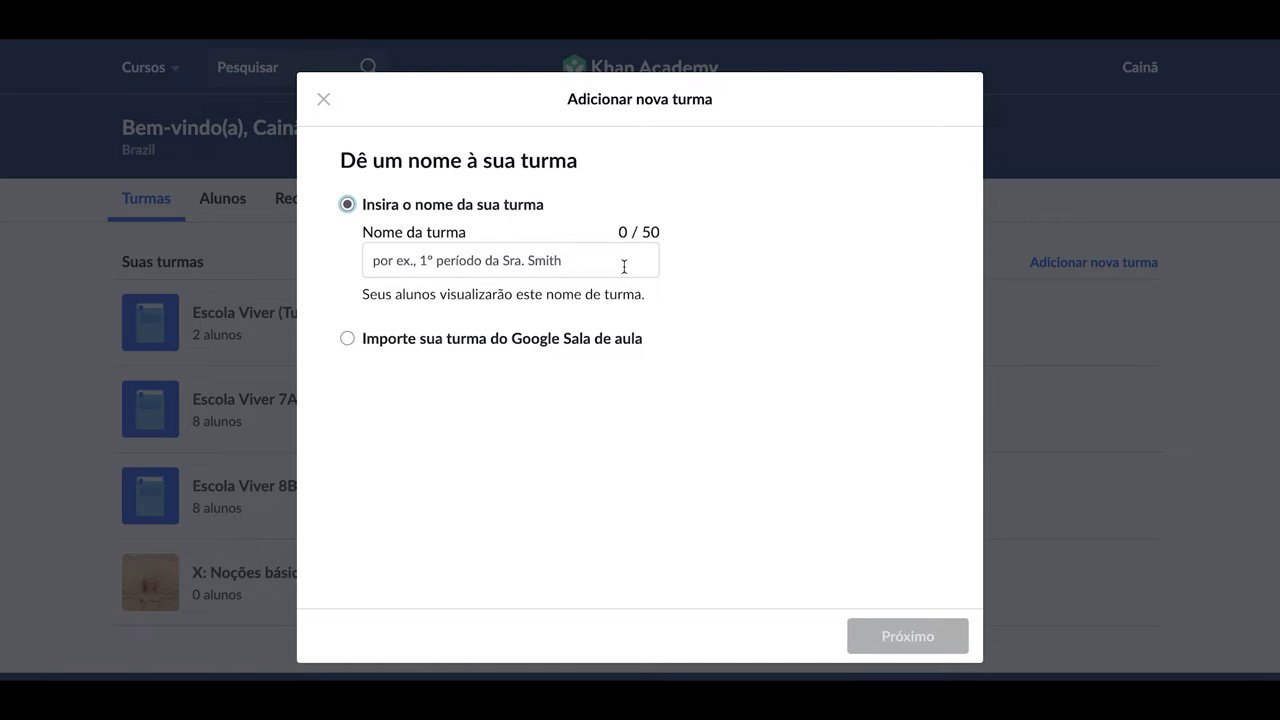
left_click(624, 266)
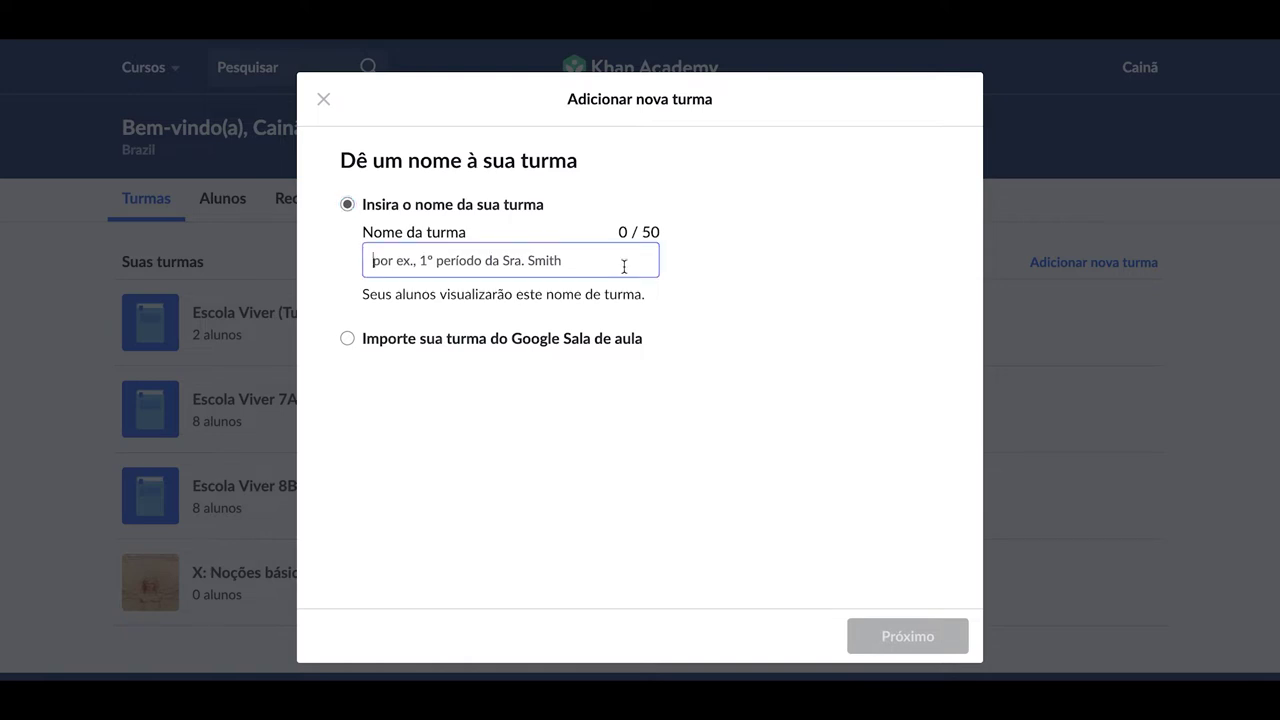
type("ESCOLA")
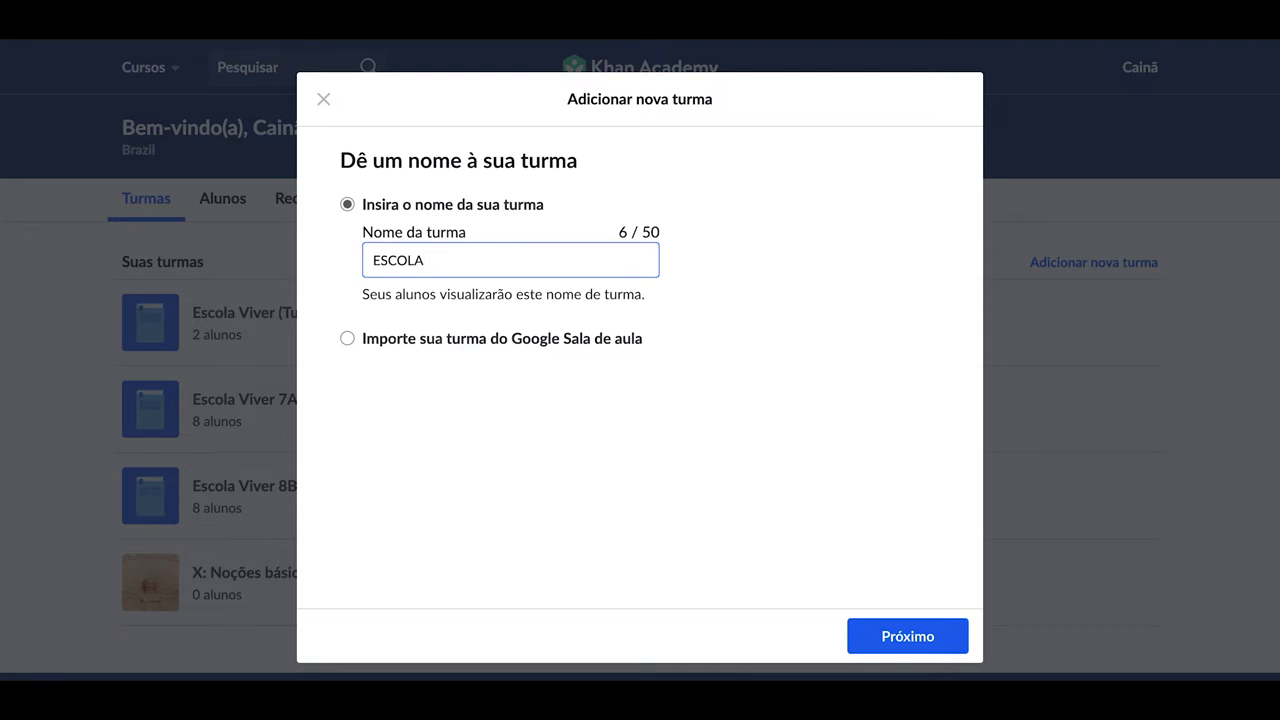
type(" SIGA APRENDENDO 6B")
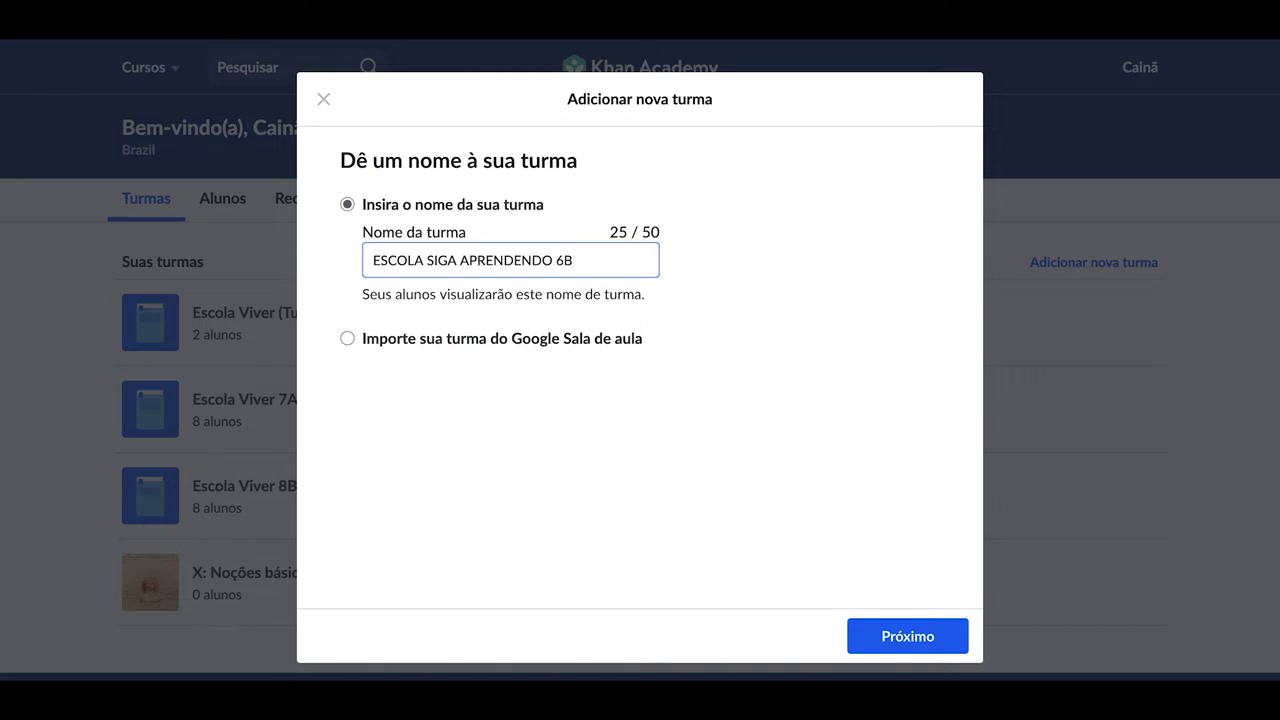
left_click(349, 340)
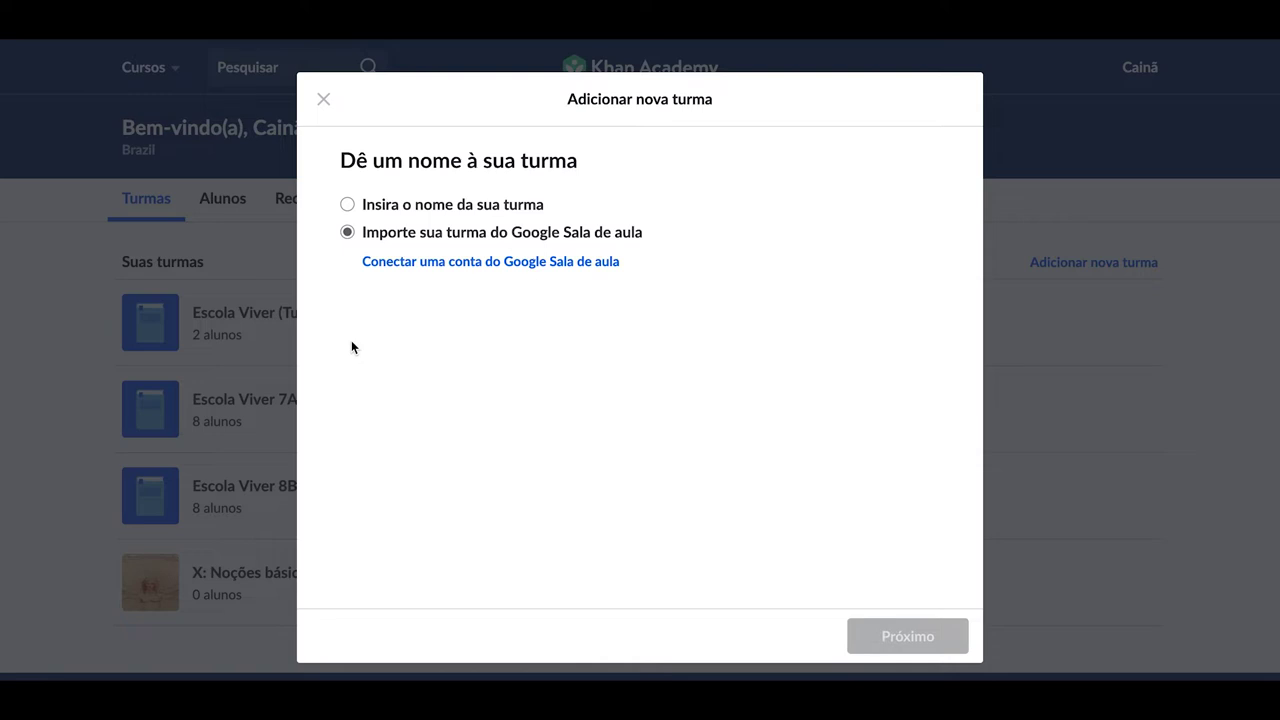
Switch back to manual class naming and continue to the course list
left_click(348, 205)
left_click(884, 638)
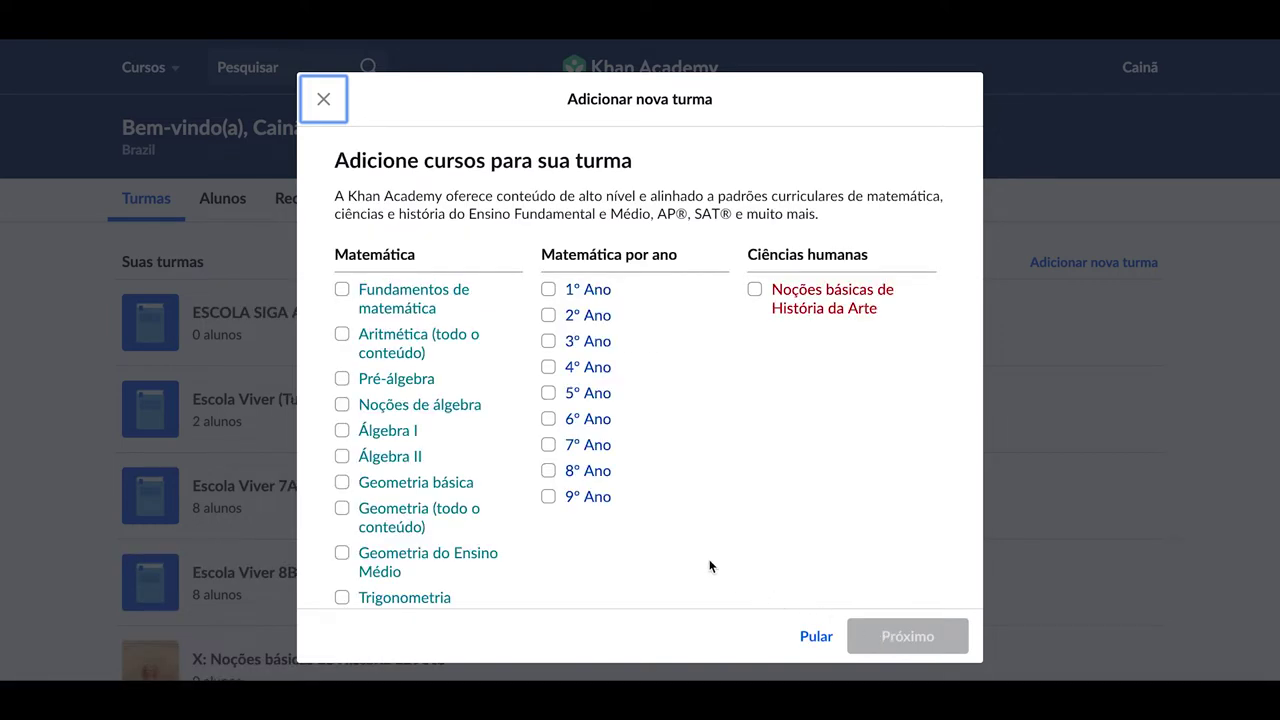
scroll(709, 561, "down", 5)
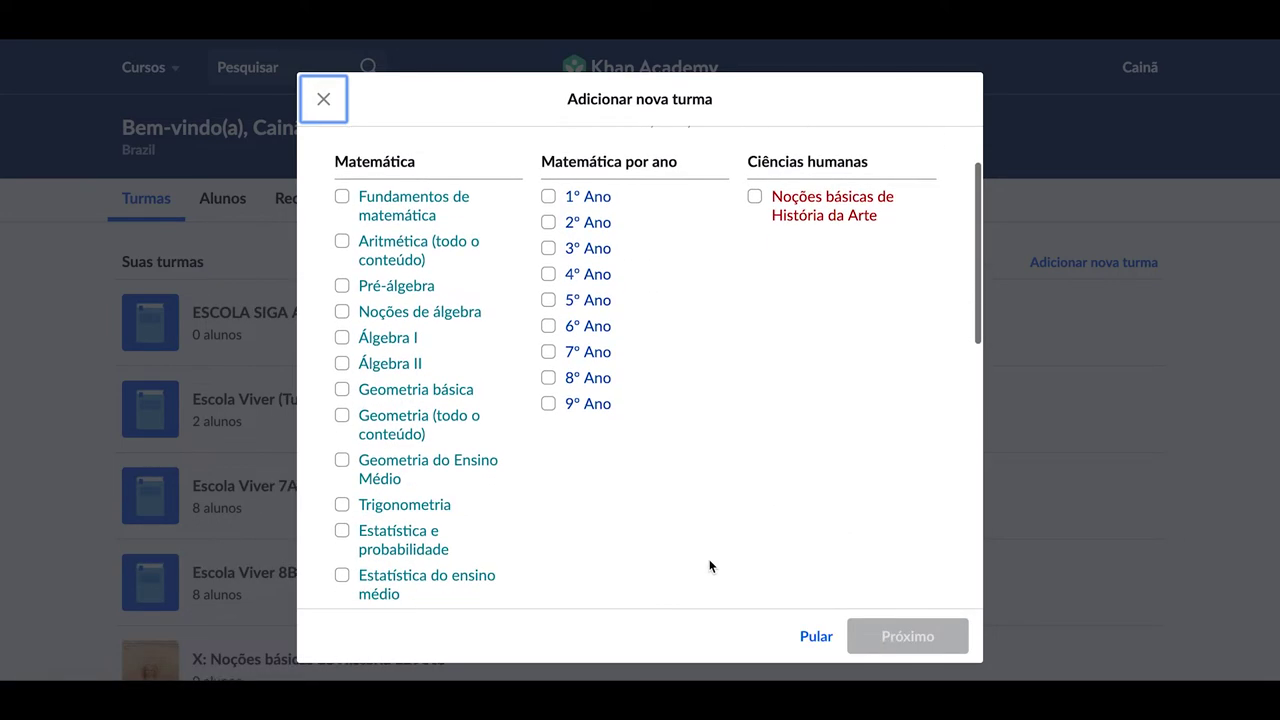
scroll(709, 566, "down", 3)
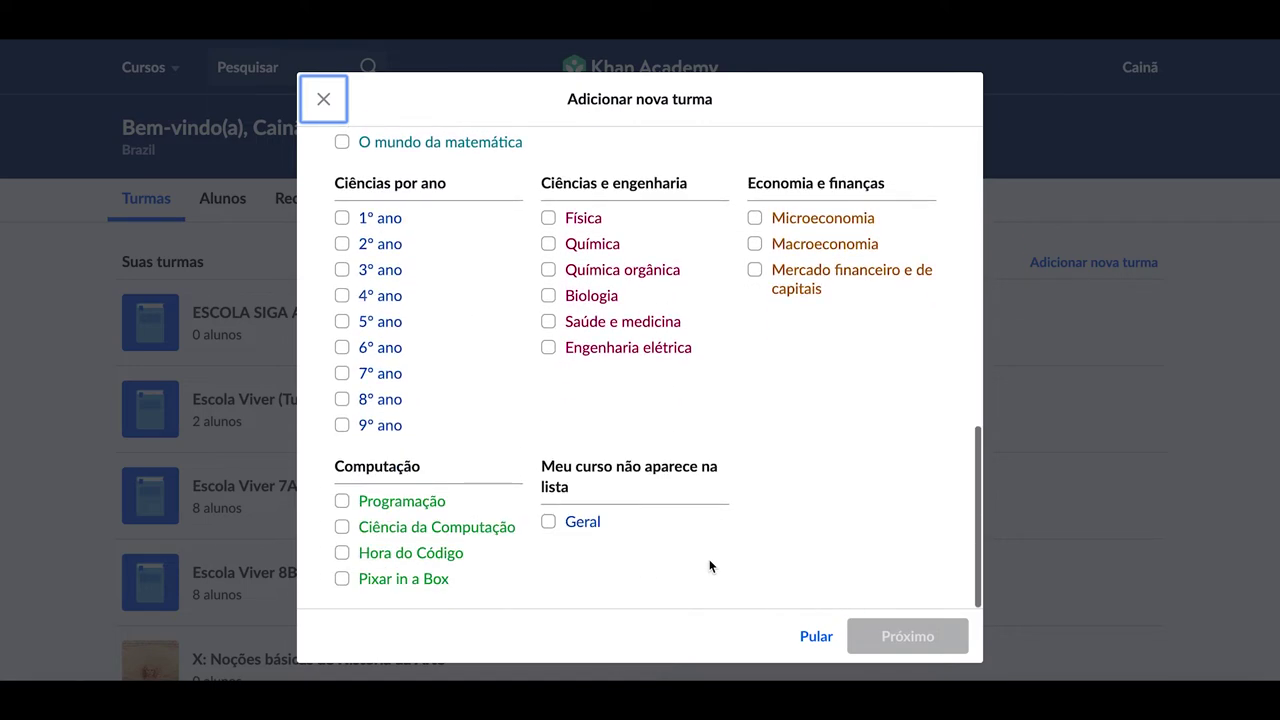
scroll(709, 566, "up", 3)
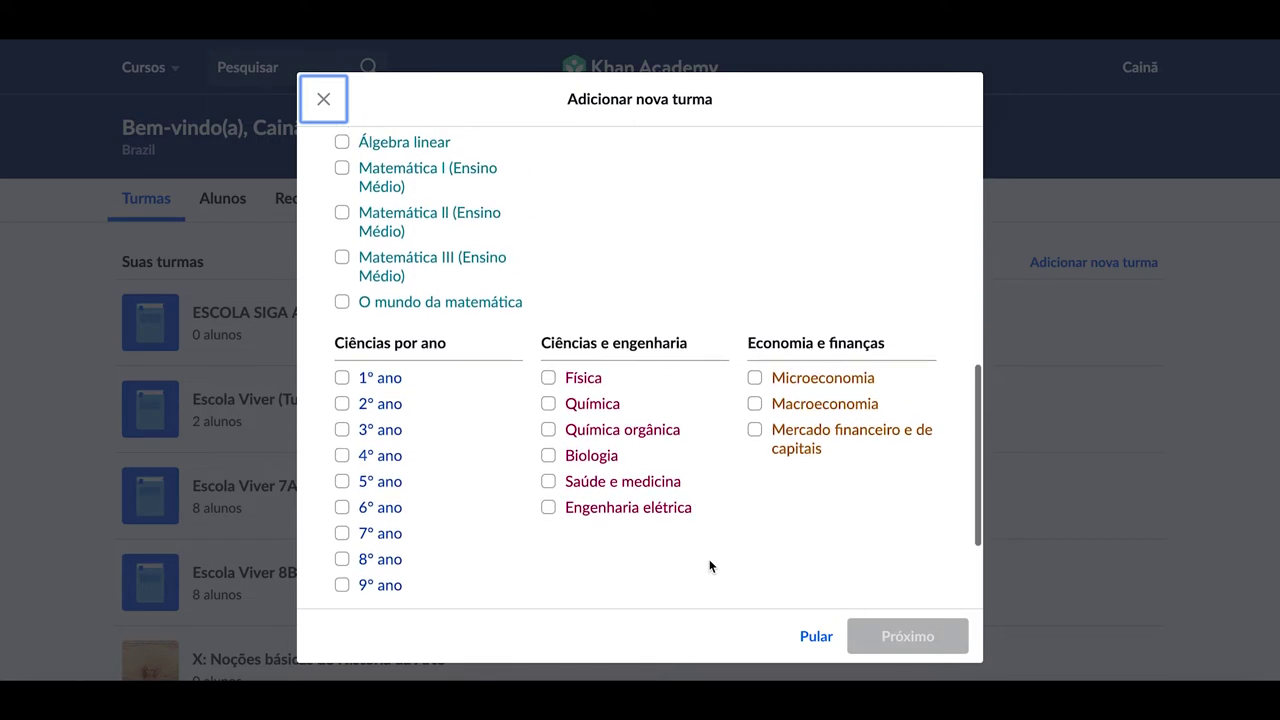
Tick Física, Biologia, Aritmética (todo o conteúdo), 4º Ano and 5º Ano, then confirm
left_click(548, 386)
left_click(548, 463)
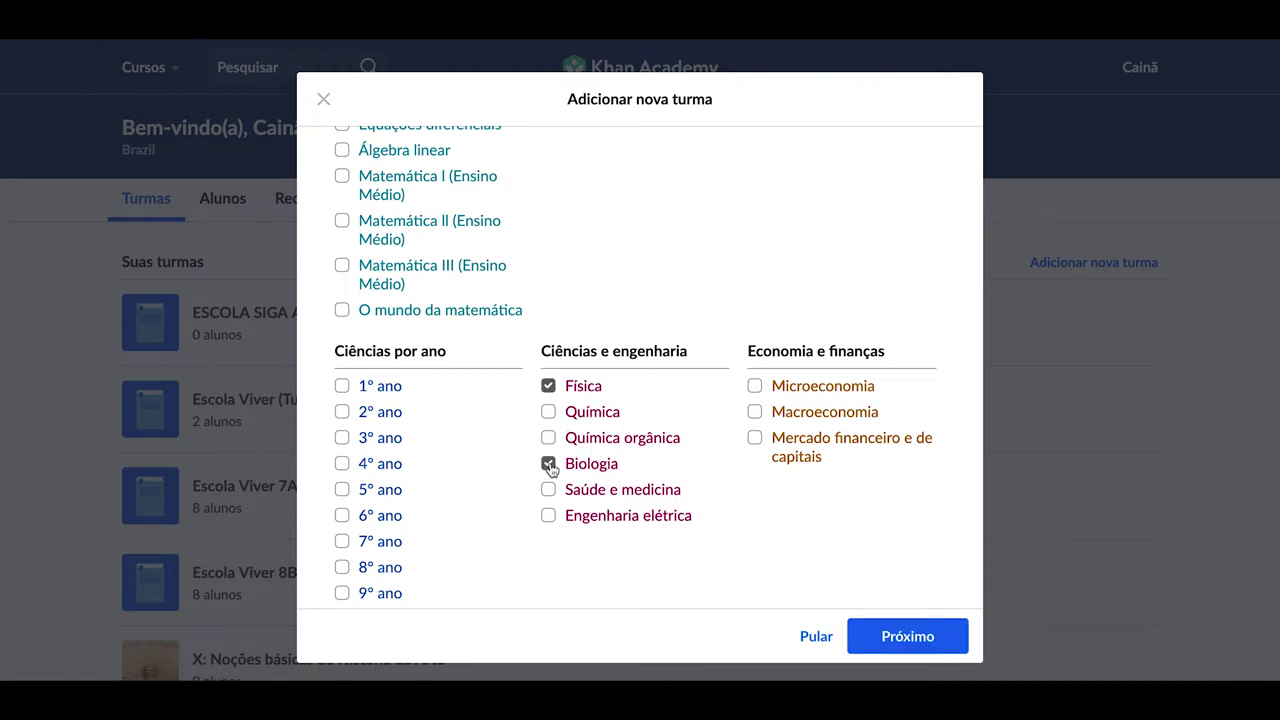
scroll(471, 408, "up", 5)
scroll(471, 408, "up", 1)
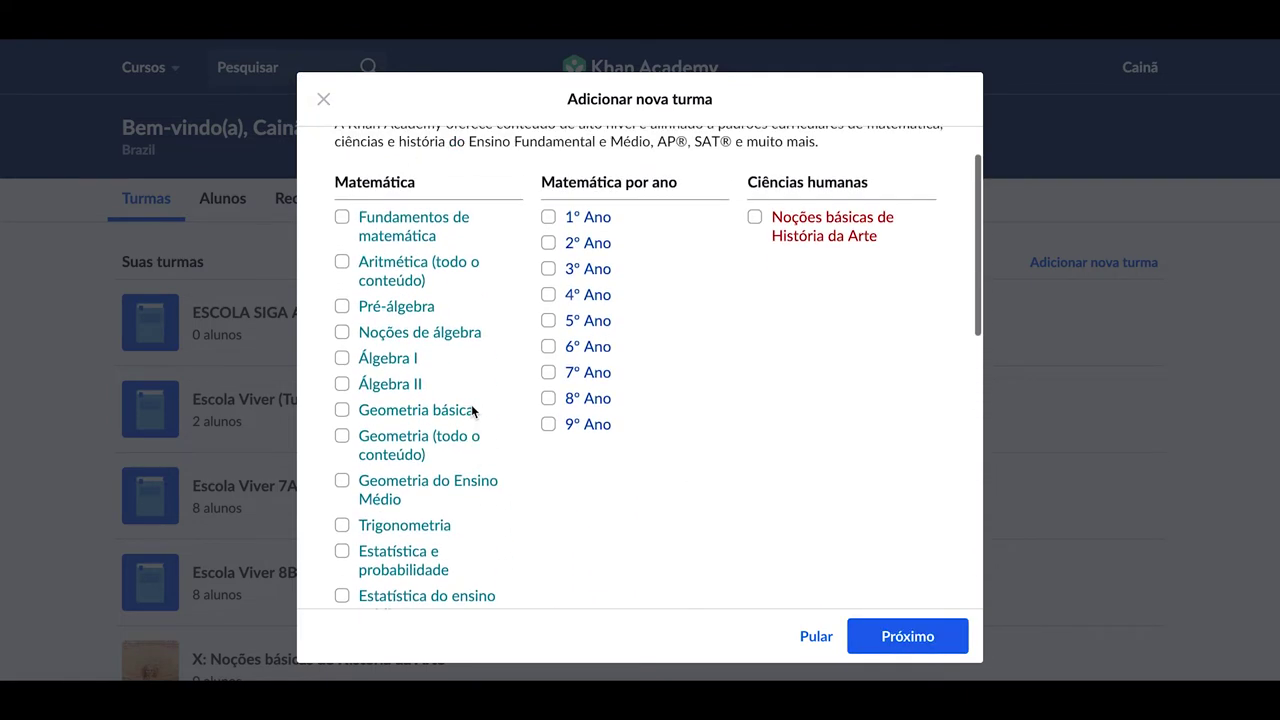
left_click(342, 265)
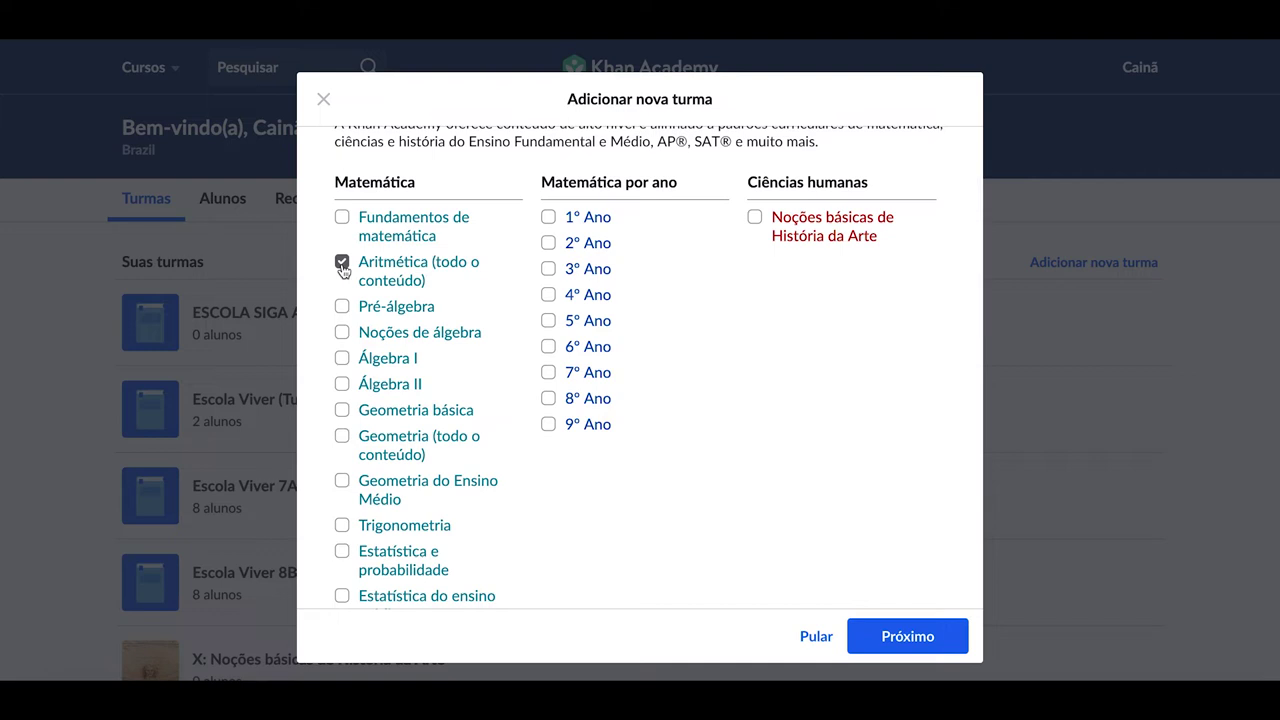
left_click(548, 295)
left_click(549, 321)
scroll(751, 380, "up", 2)
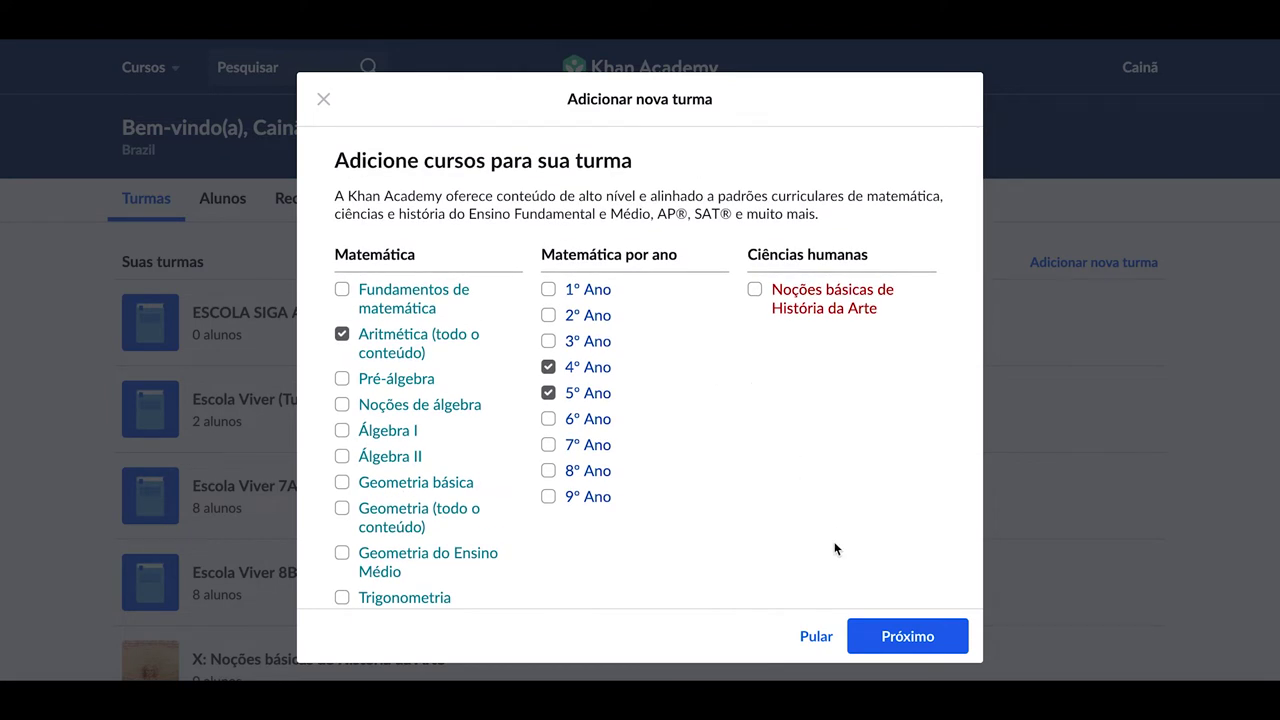
left_click(877, 636)
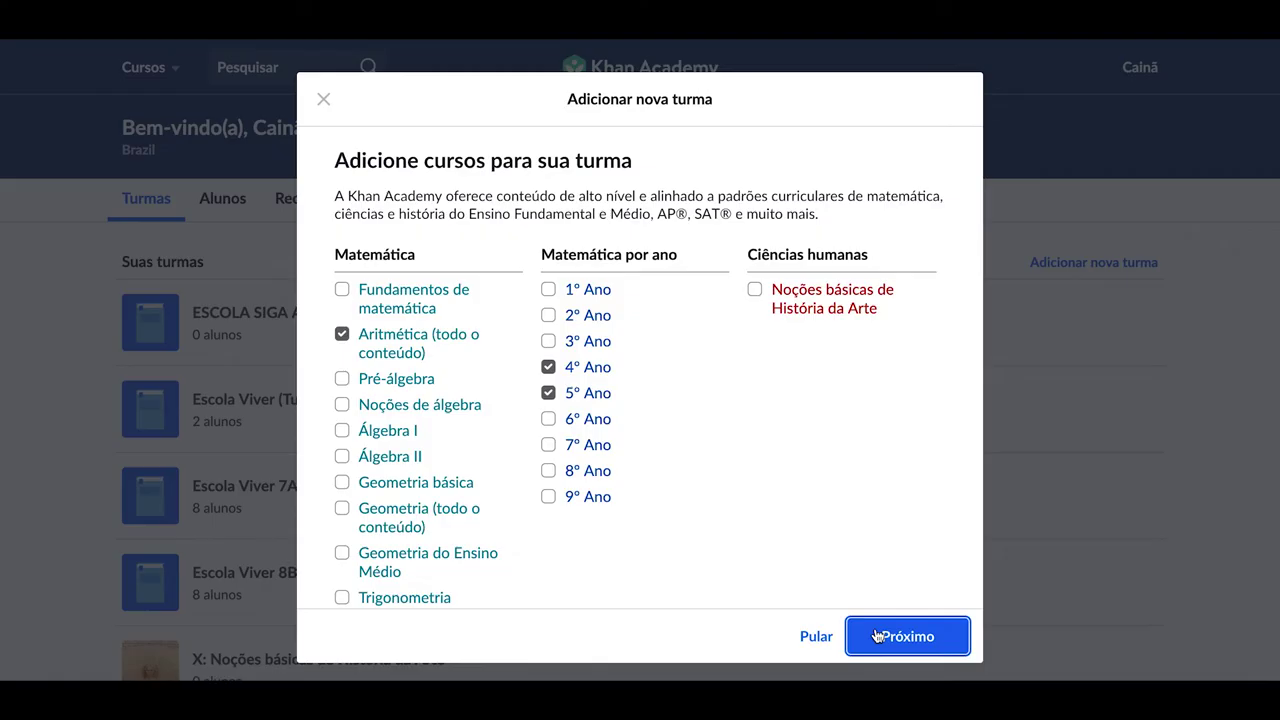
Confirm the course selection to reach the options for adding students
left_click(875, 628)
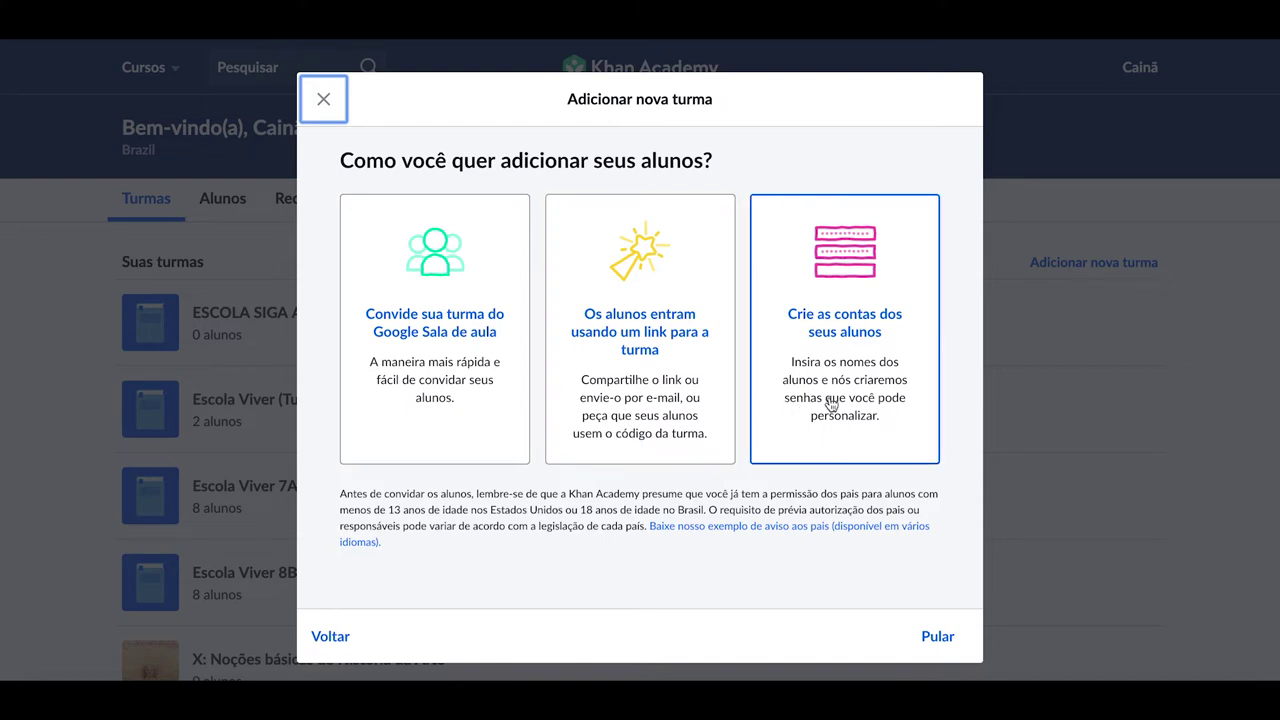
Look at the Google Sala de aula invite, then choose the class link and select its join code
left_click(452, 385)
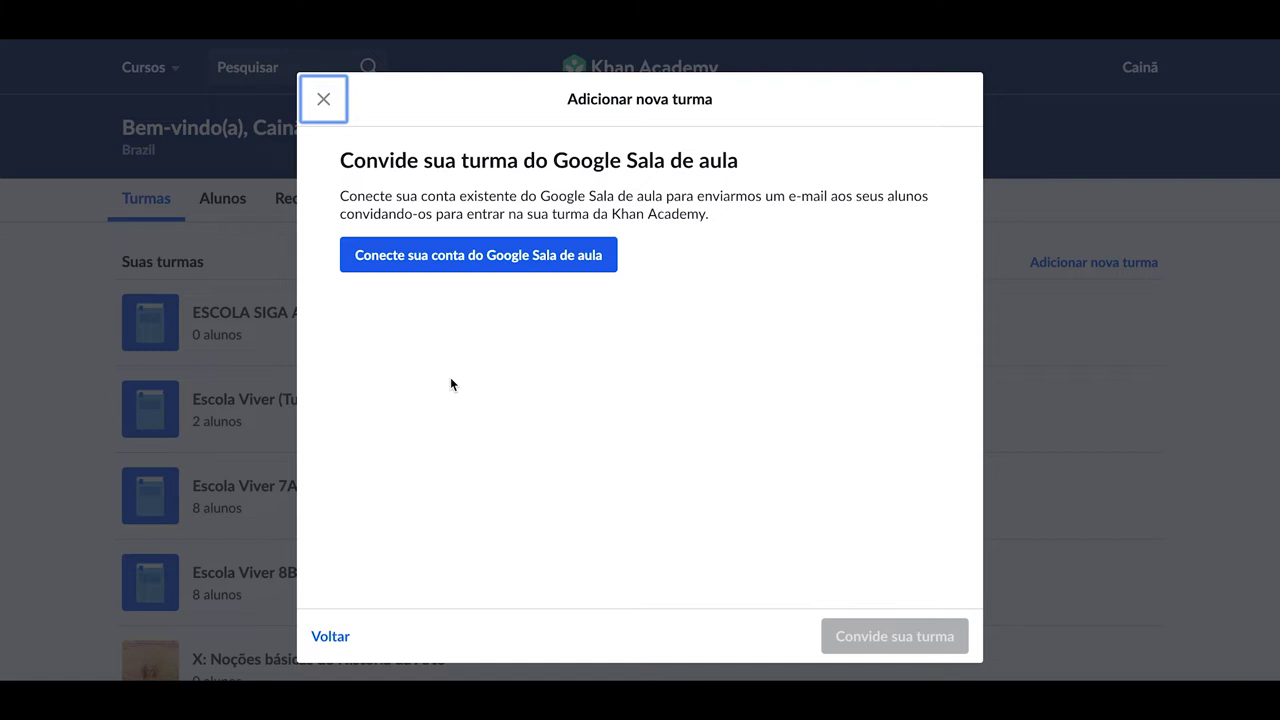
left_click(333, 636)
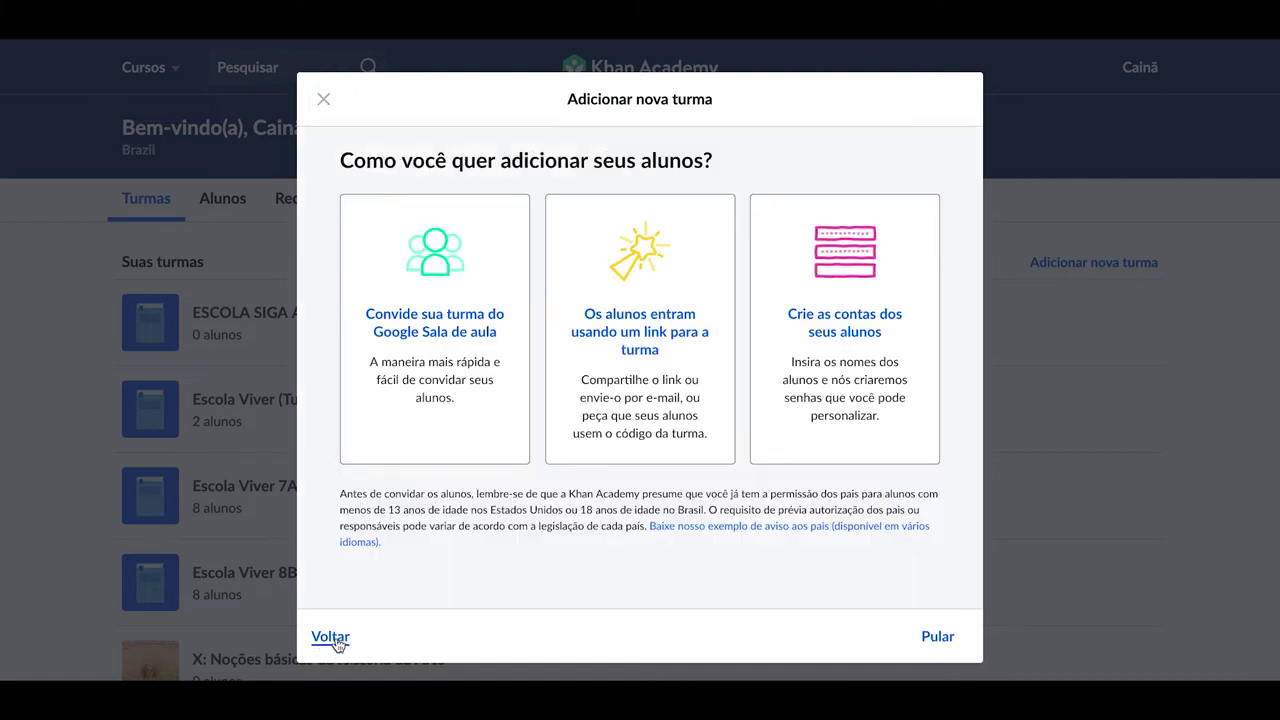
left_click(628, 452)
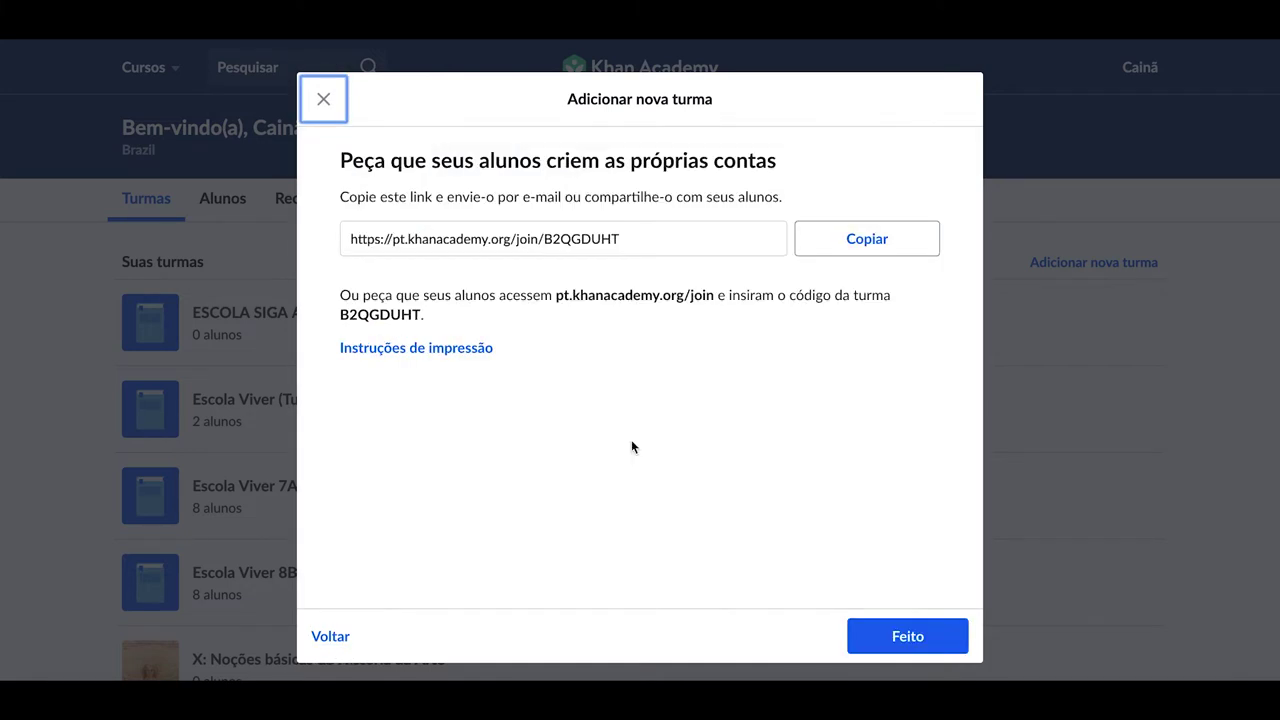
left_click_drag(421, 314, 340, 318)
key("ctrl+c")
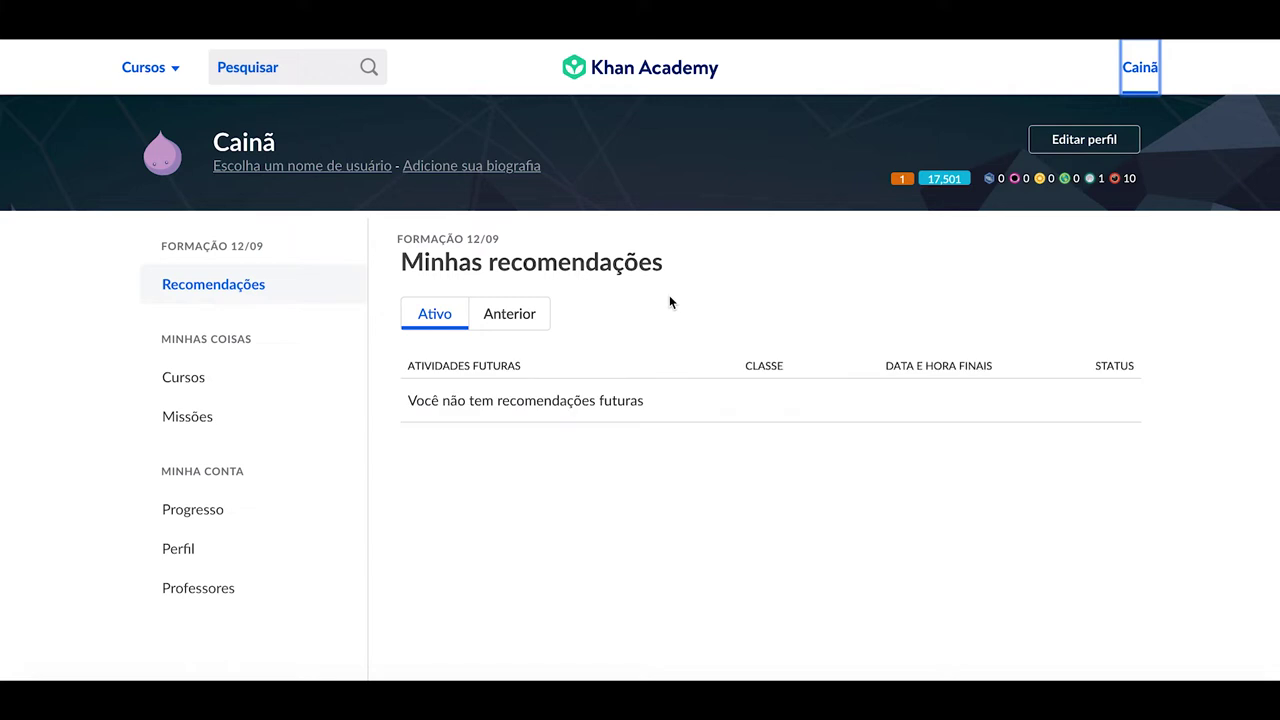
Paste the class code on the student's Professores page, then return to the teacher dashboard
left_click(236, 588)
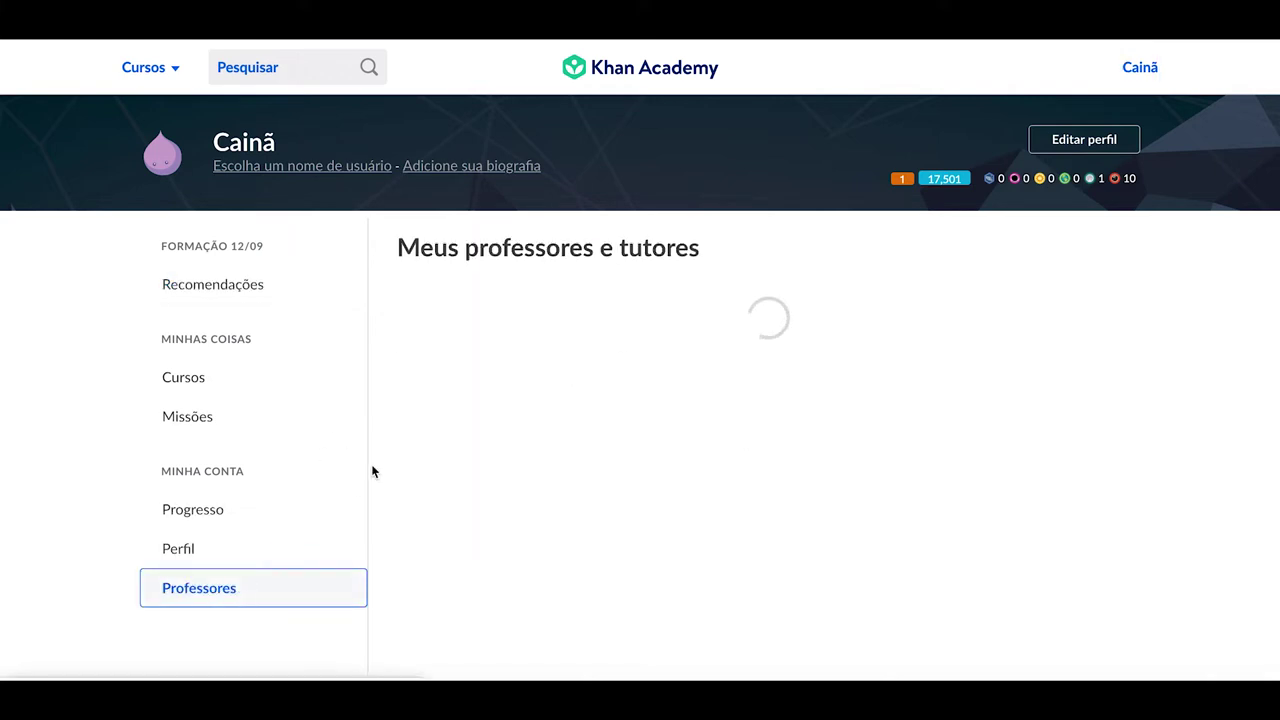
left_click(527, 390)
key("ctrl+v")
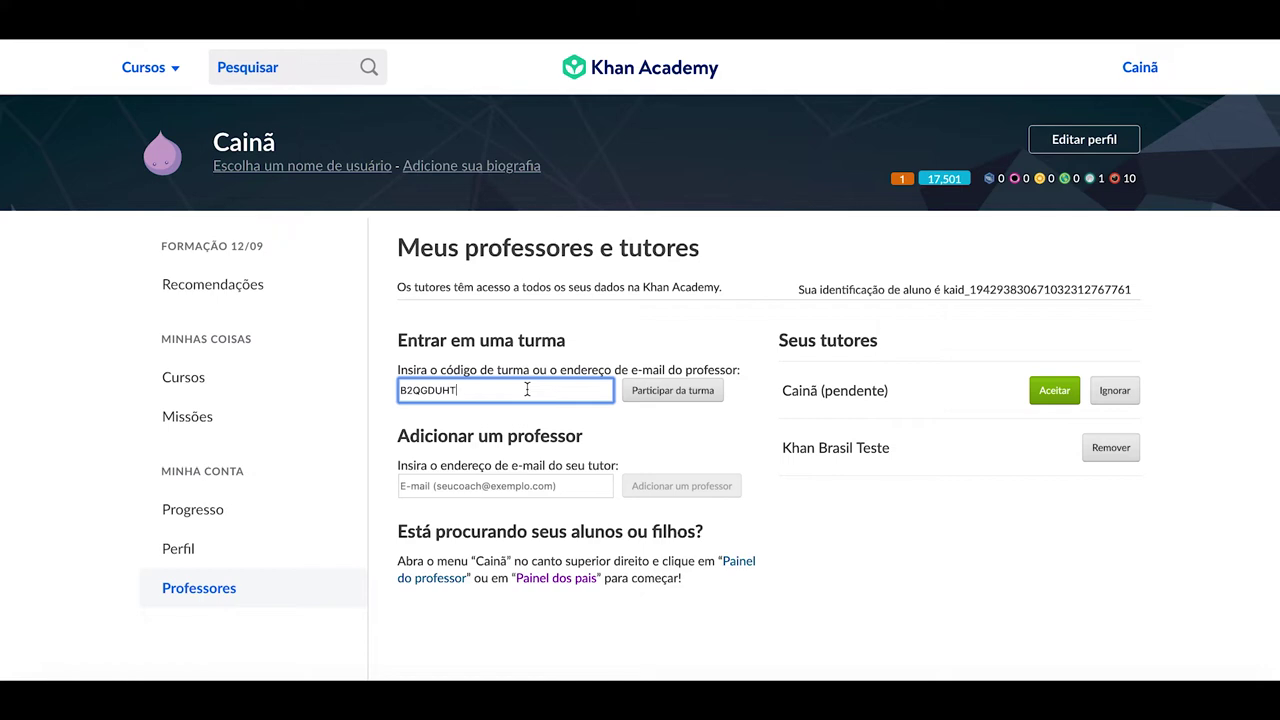
left_click(1140, 67)
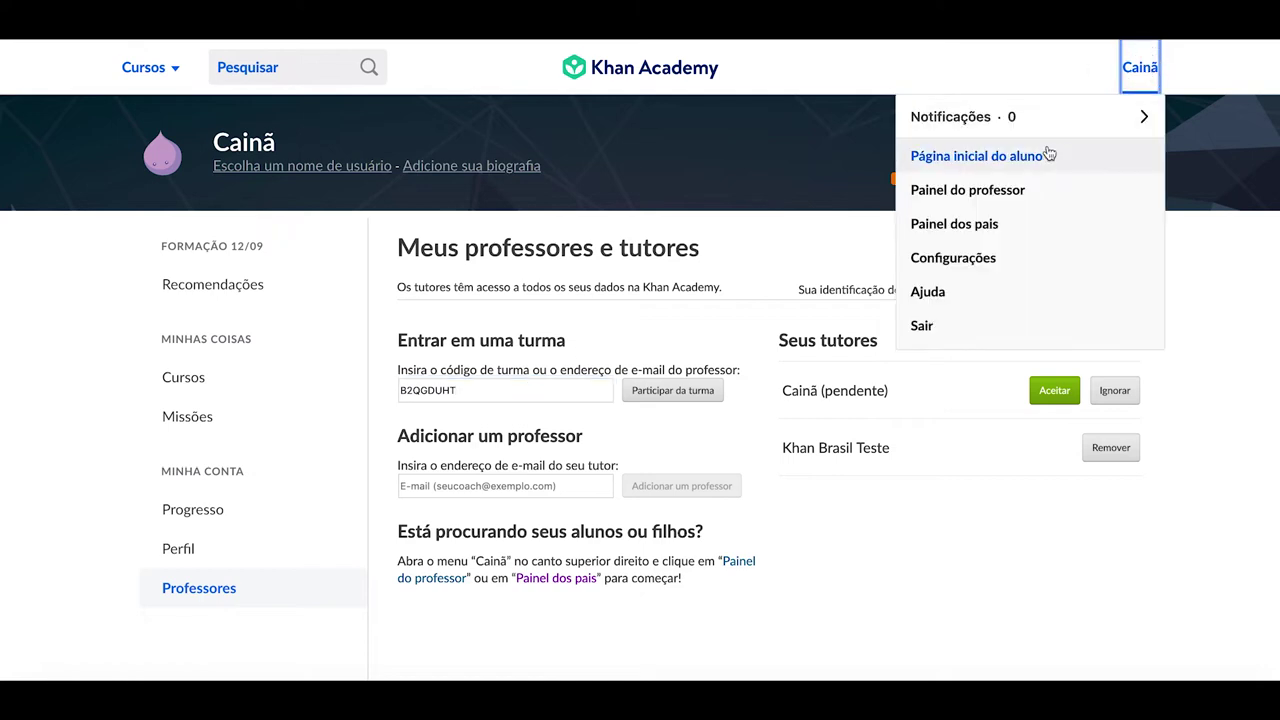
left_click(1037, 190)
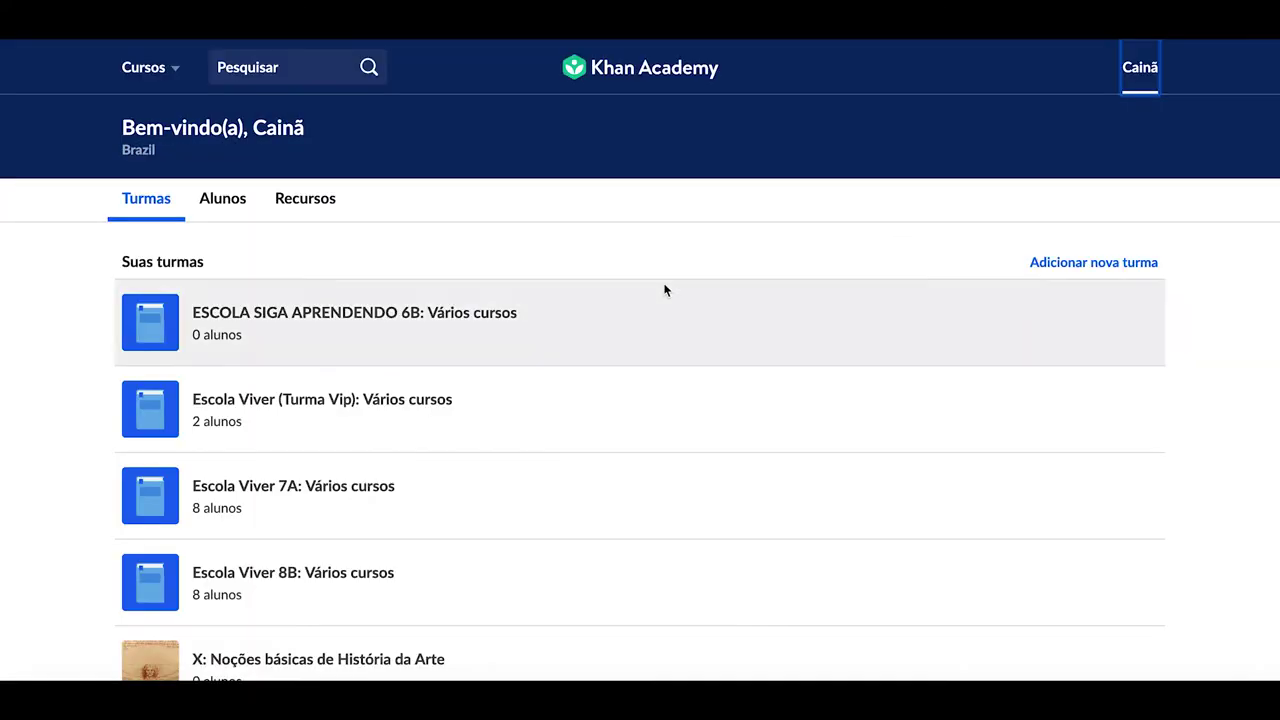
Open the ESCOLA SIGA APRENDENDO 6B class and choose Adicionar novos alunos
left_click(429, 320)
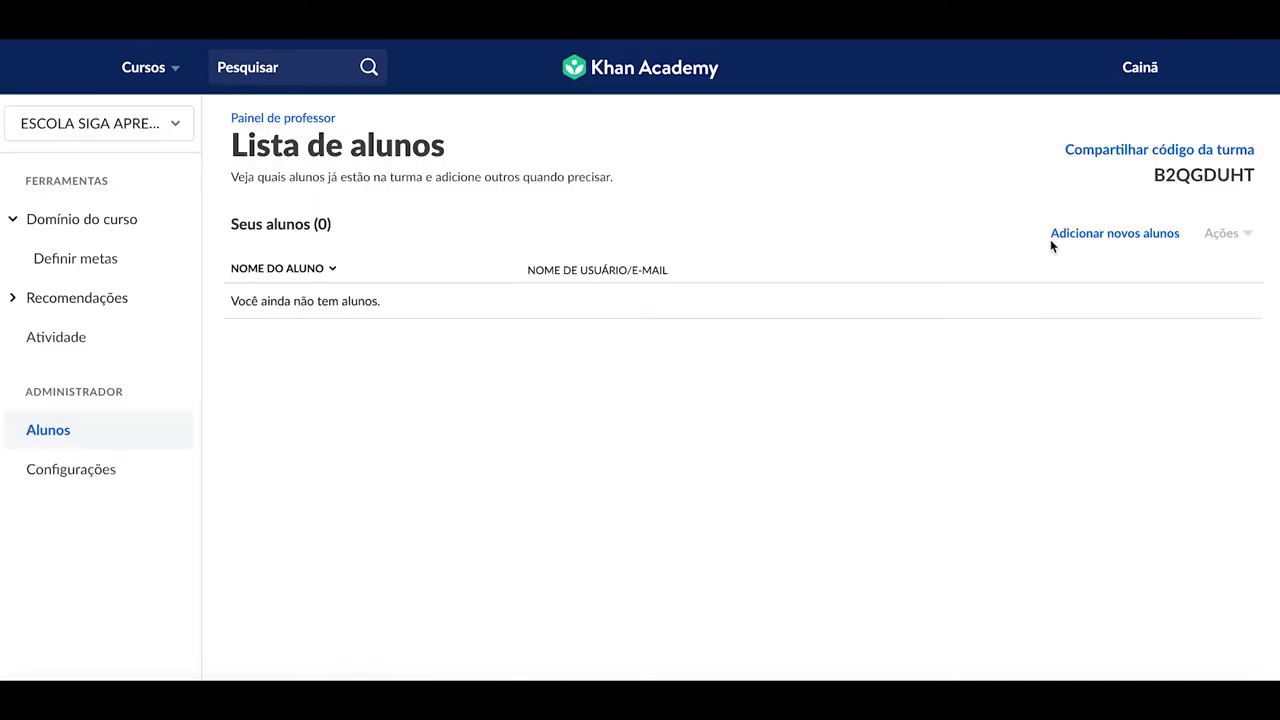
left_click(1100, 234)
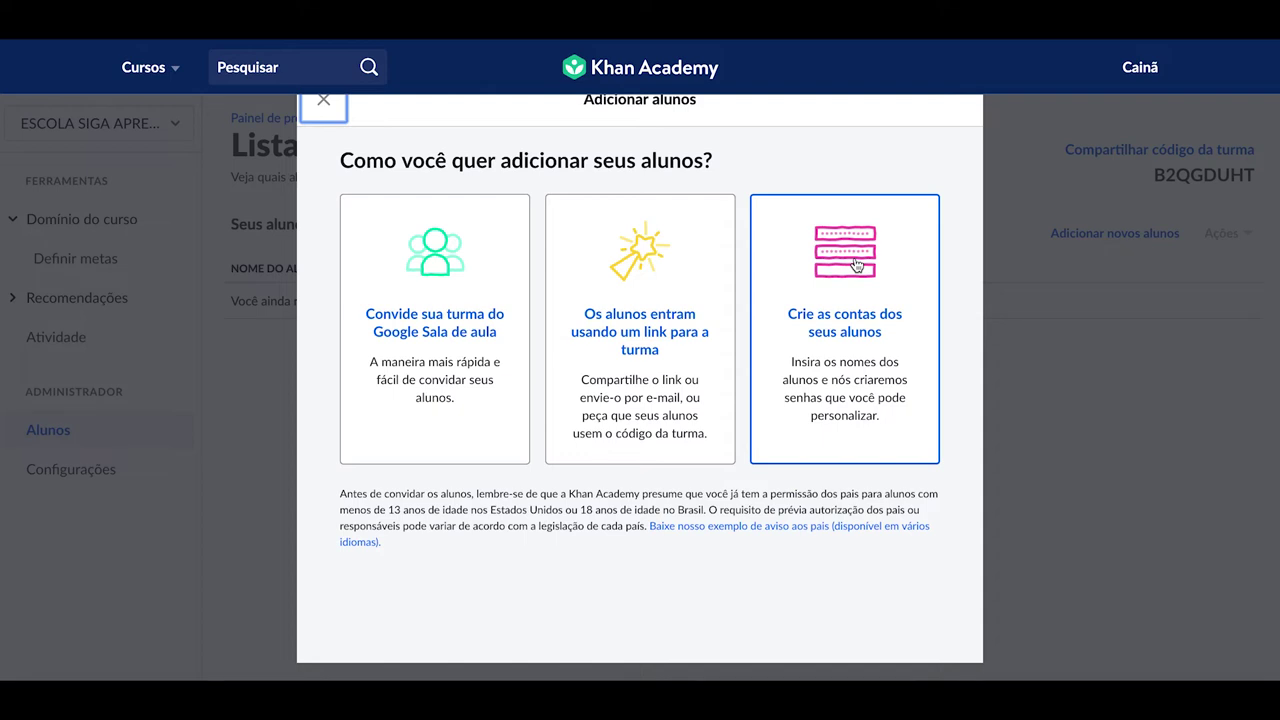
Create one student account with the student's full name and a custom password
left_click(836, 325)
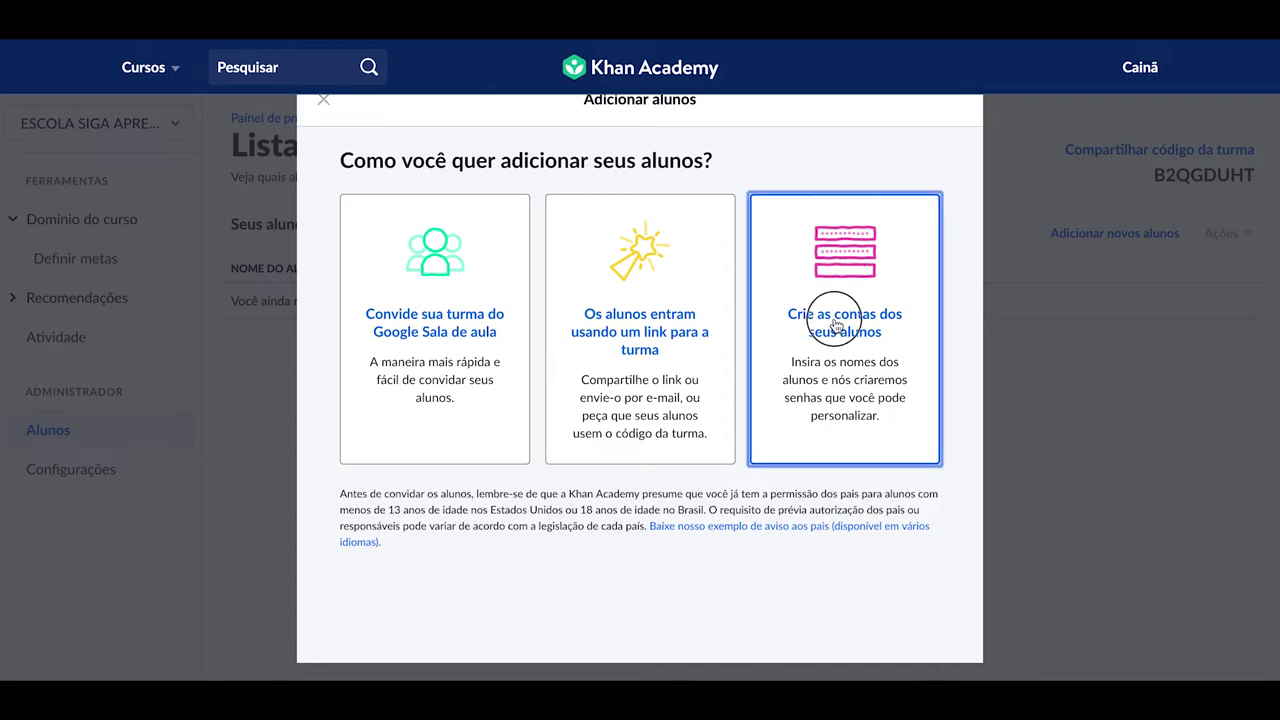
left_click(546, 311)
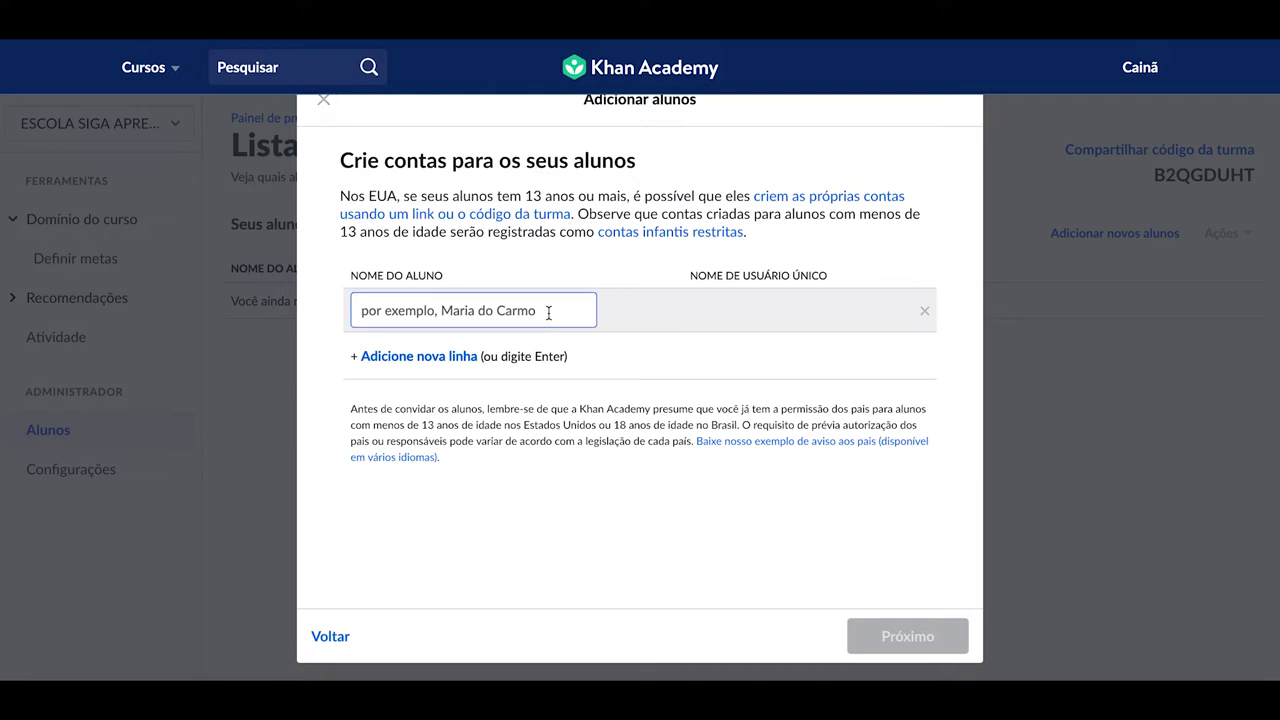
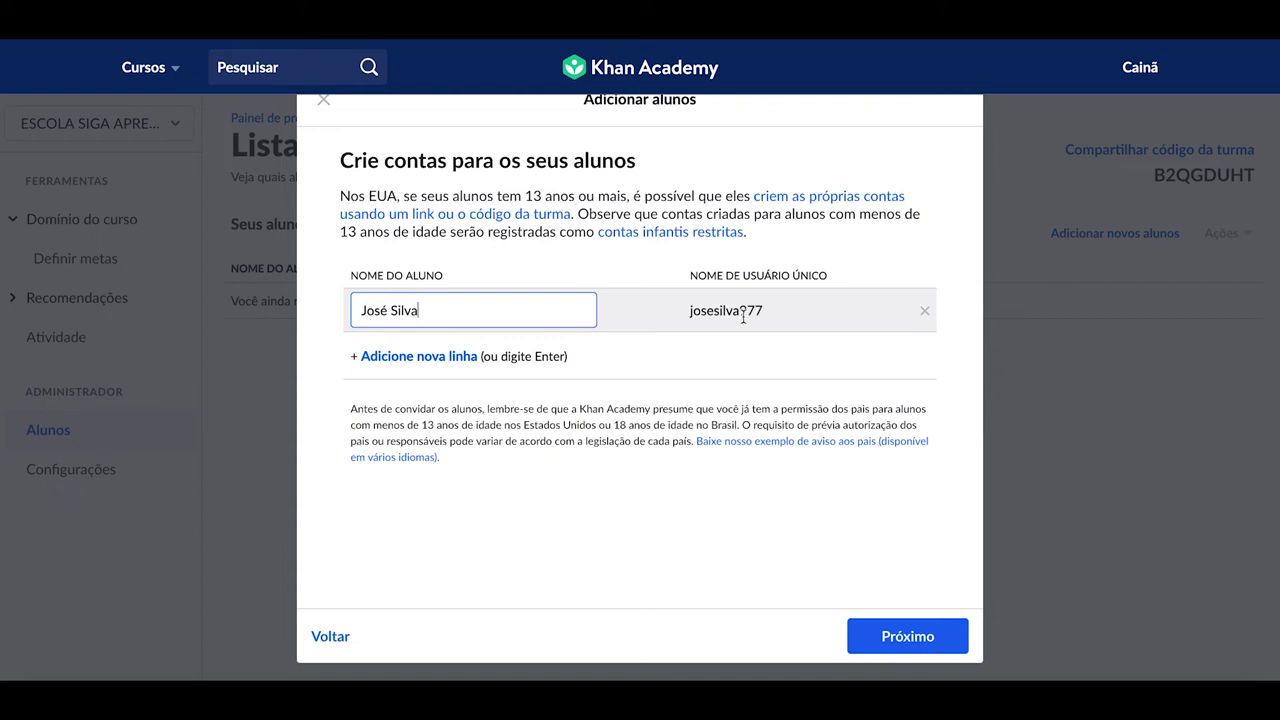
left_click(878, 638)
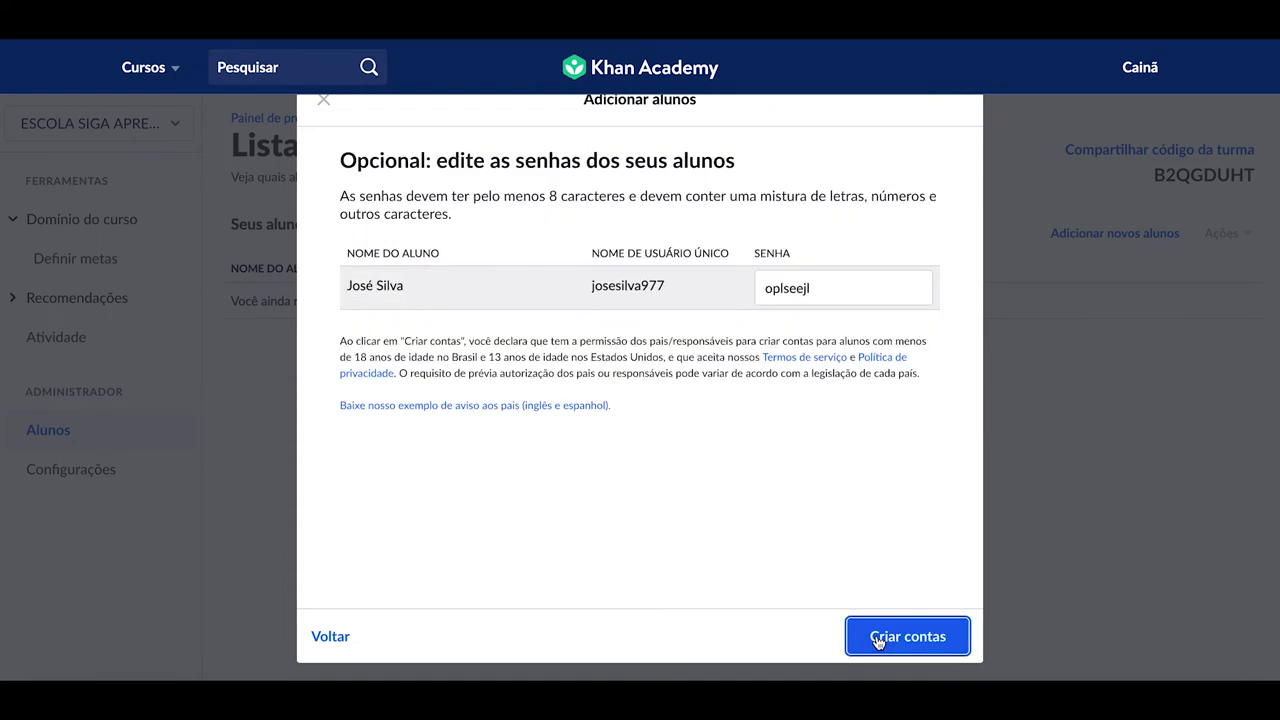
double_click(808, 289)
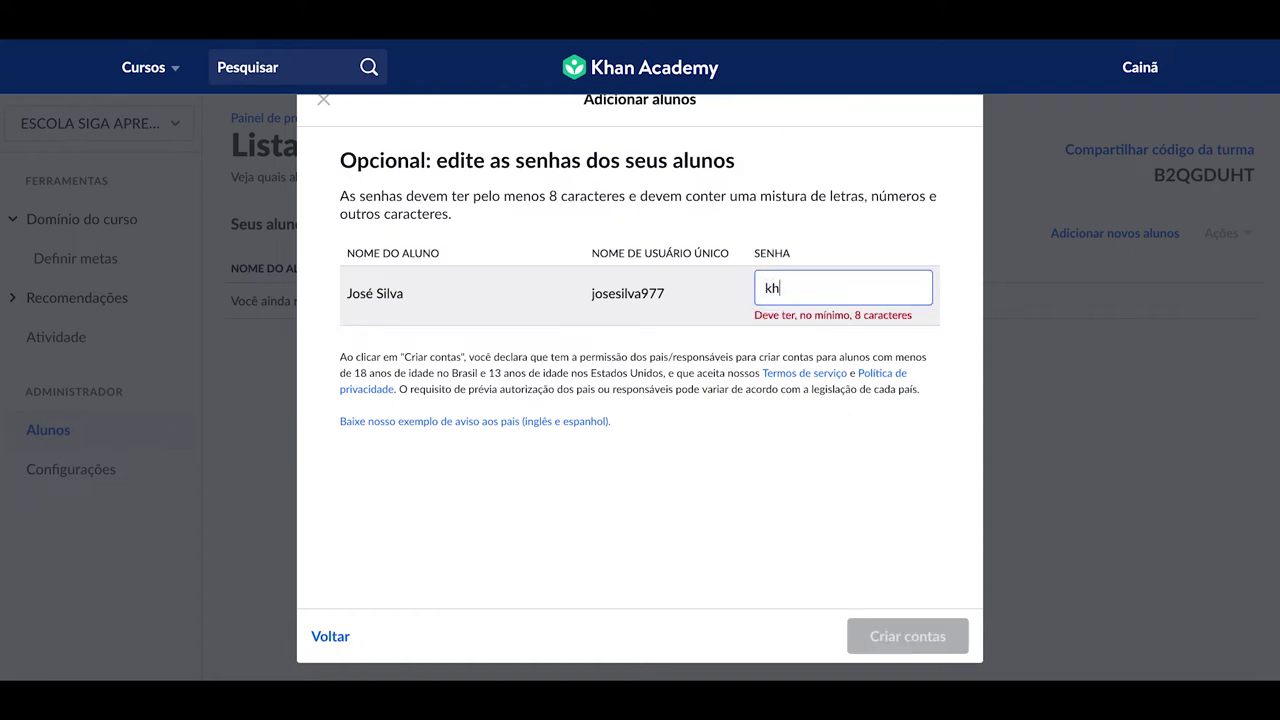
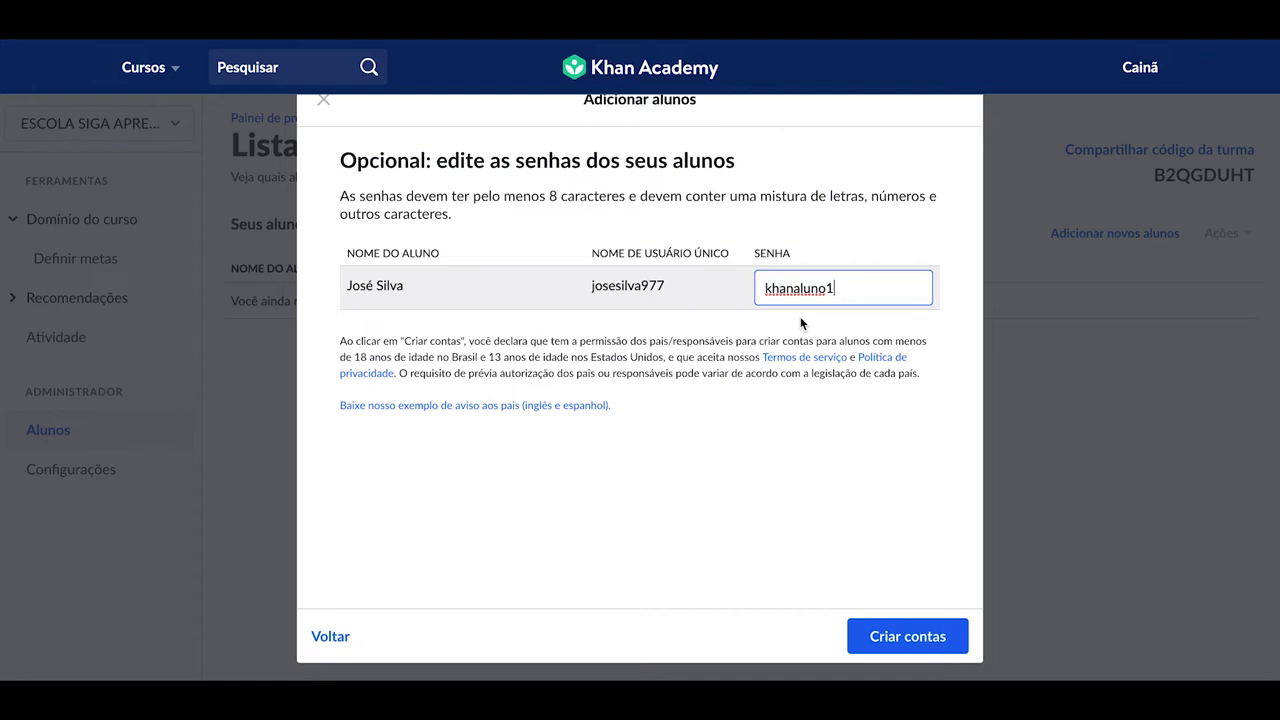
left_click(879, 630)
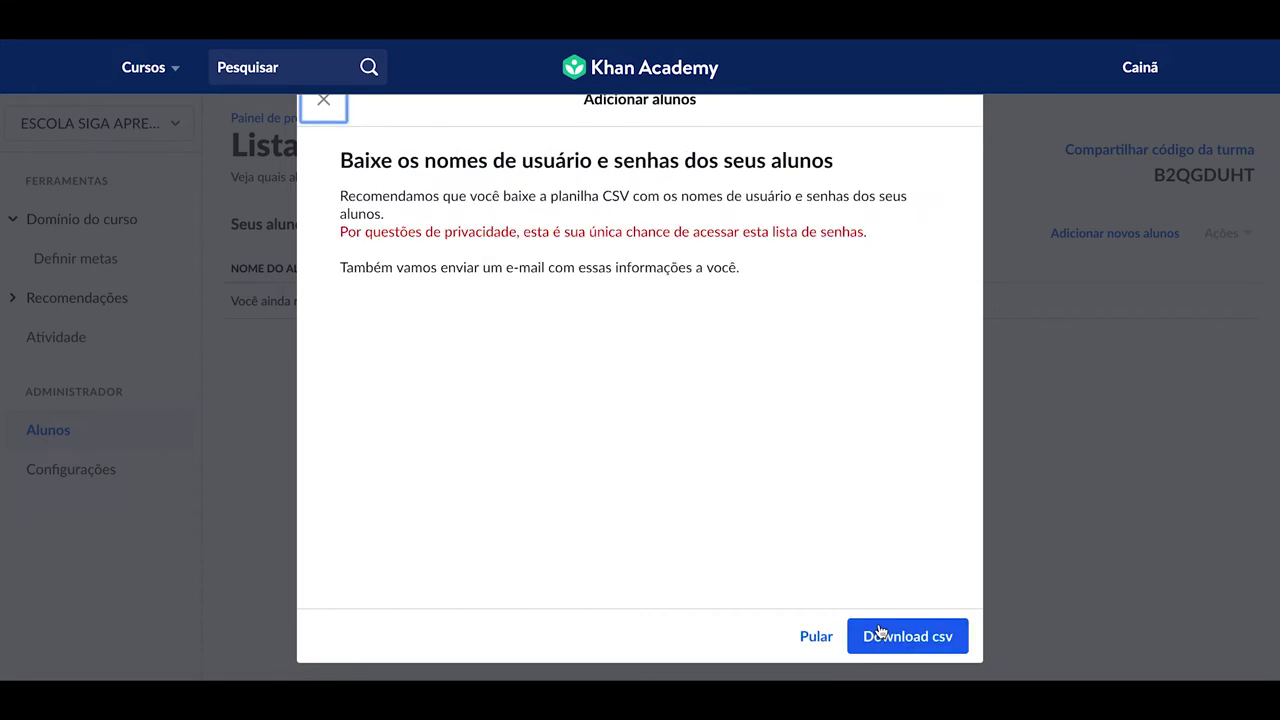
Download the usernames-and-passwords CSV, then skip to finish and return to the dashboard
left_click(862, 636)
left_click(817, 638)
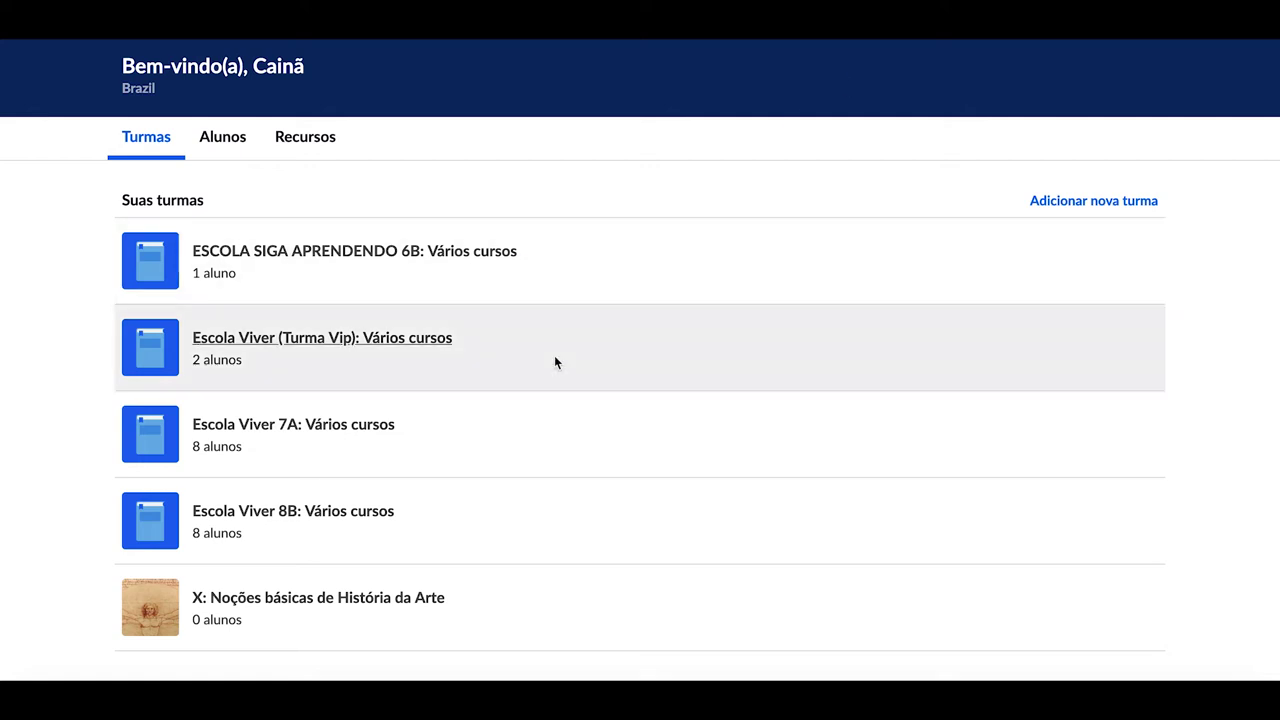
Open the Escola Viver 8B roster, dismiss the add-students options, and tick the first student
left_click(349, 517)
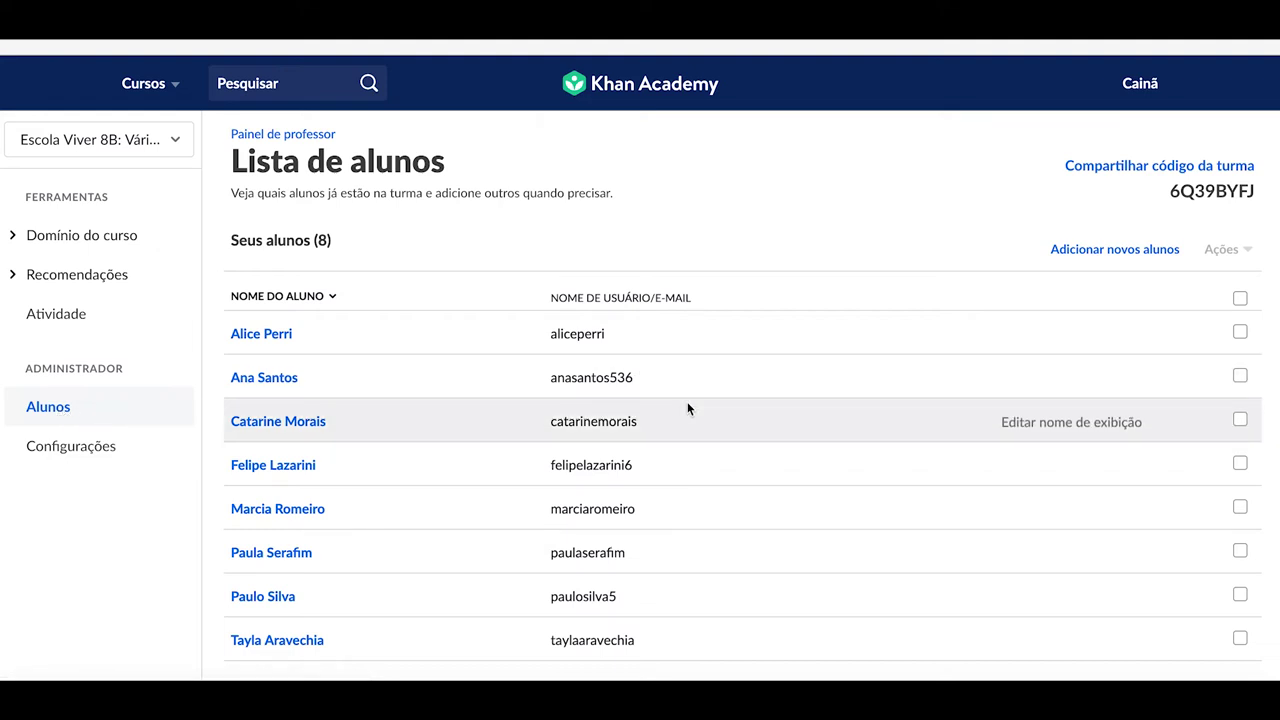
scroll(688, 409, "down", 1)
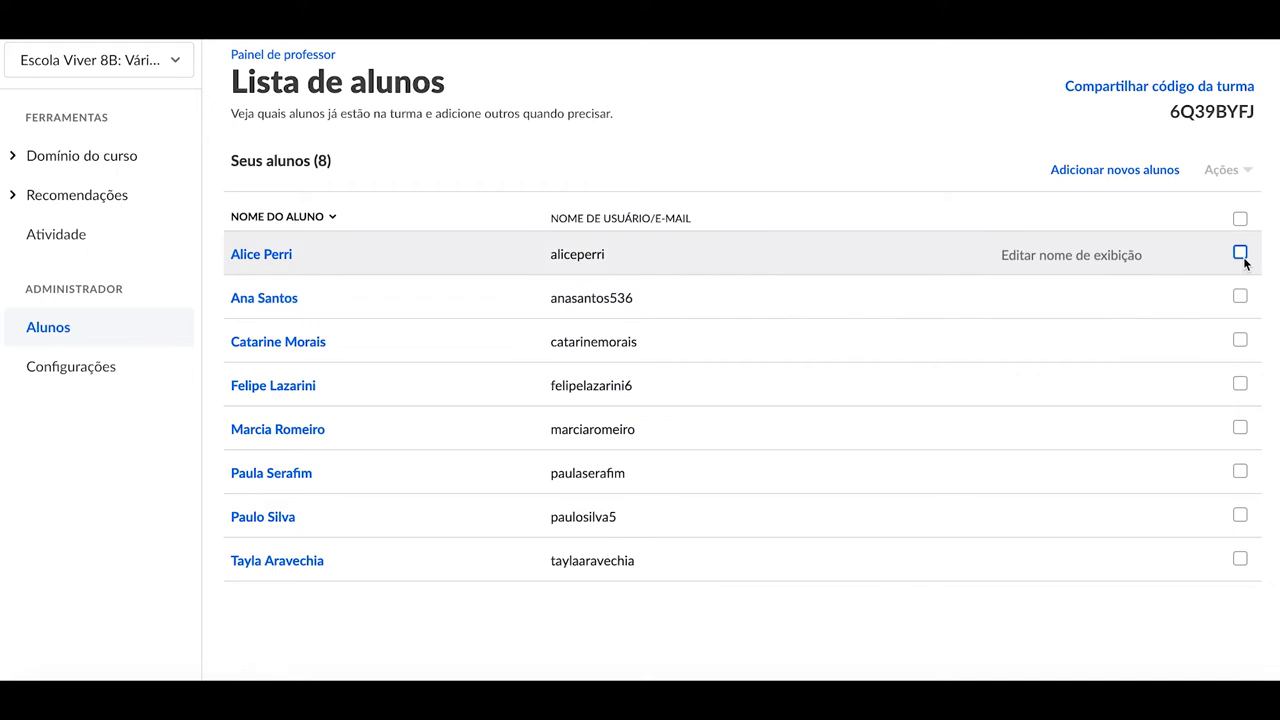
left_click(1135, 179)
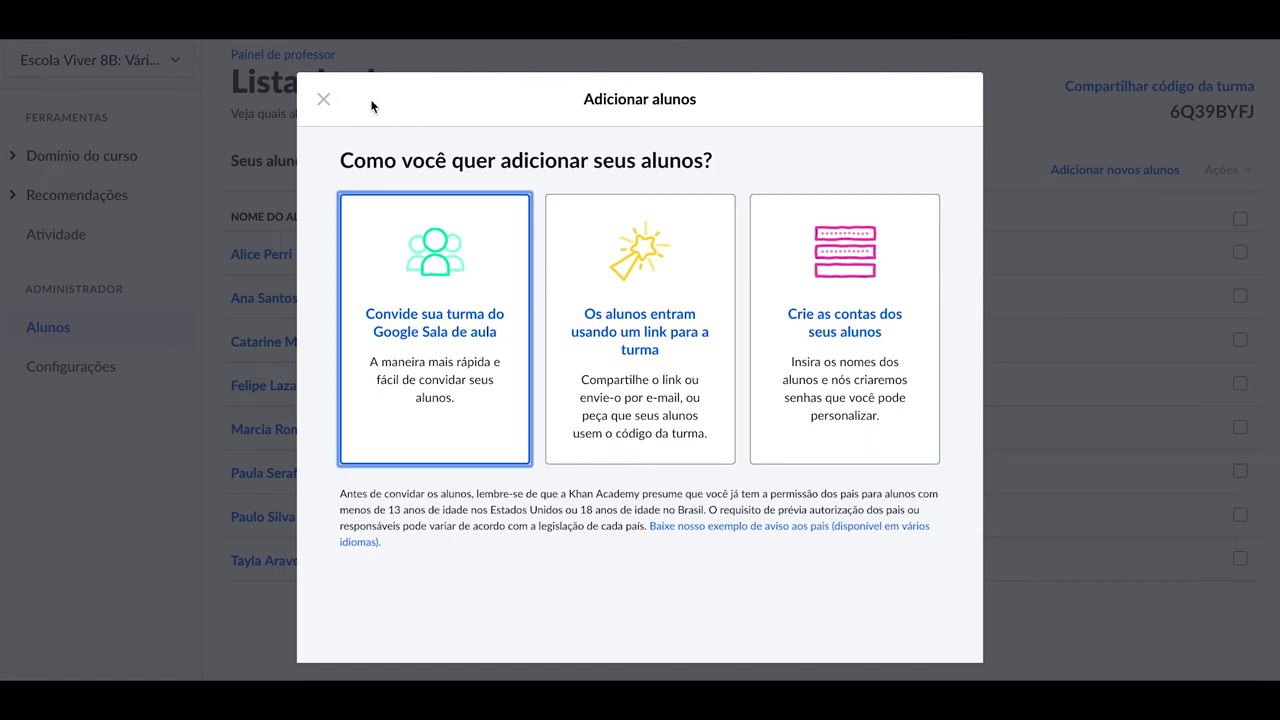
left_click(321, 102)
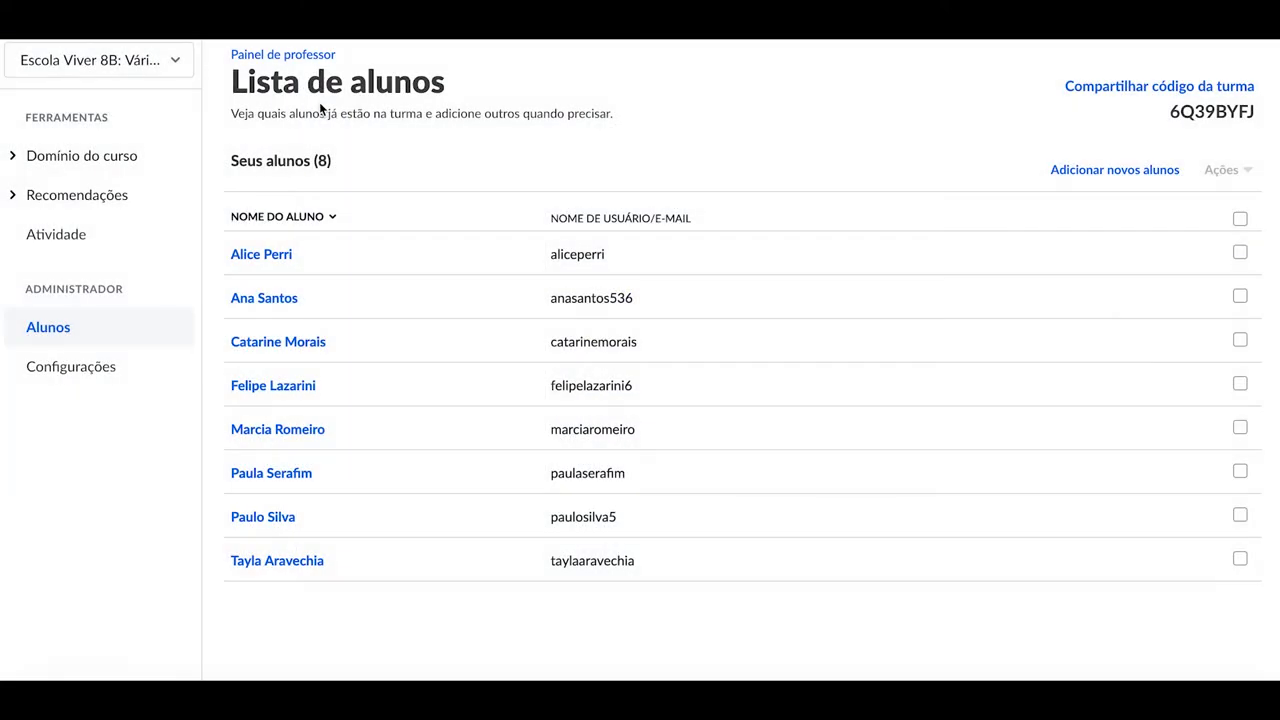
left_click(1240, 254)
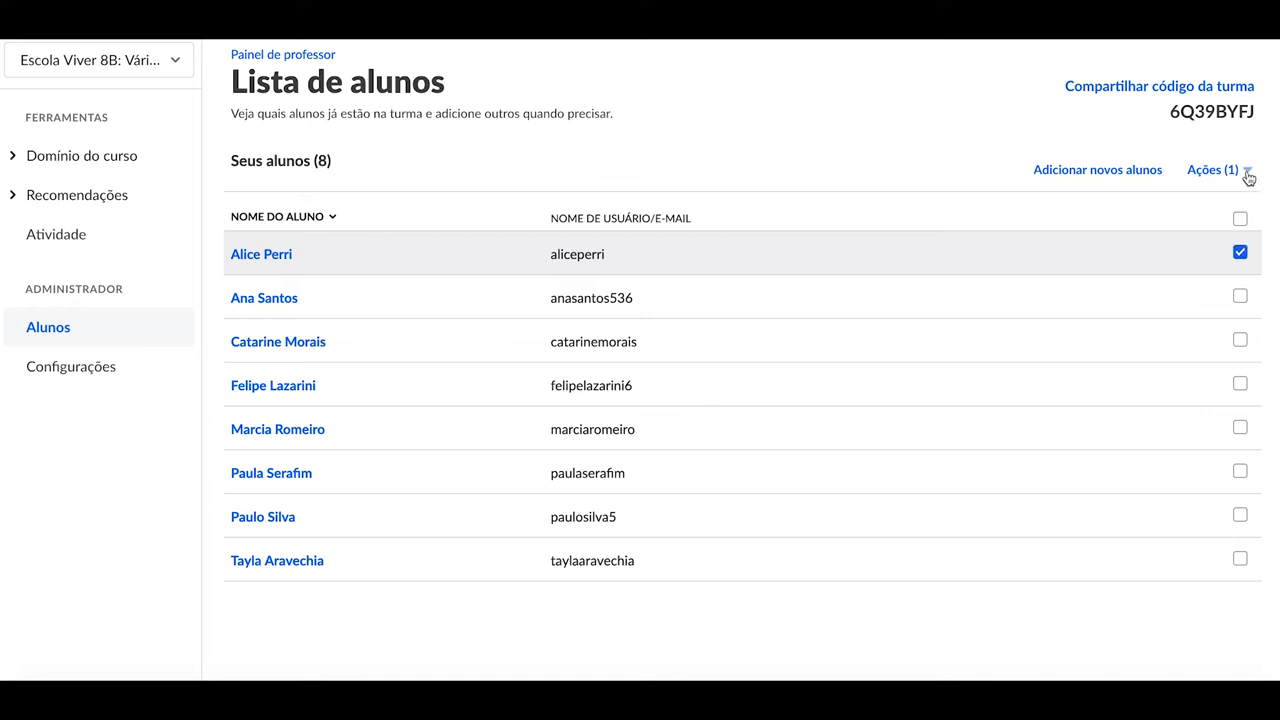
Add the selected Escola Viver 8B student to Escola Viver (Turma Vip) through Ações, then reselect that student
left_click(1246, 173)
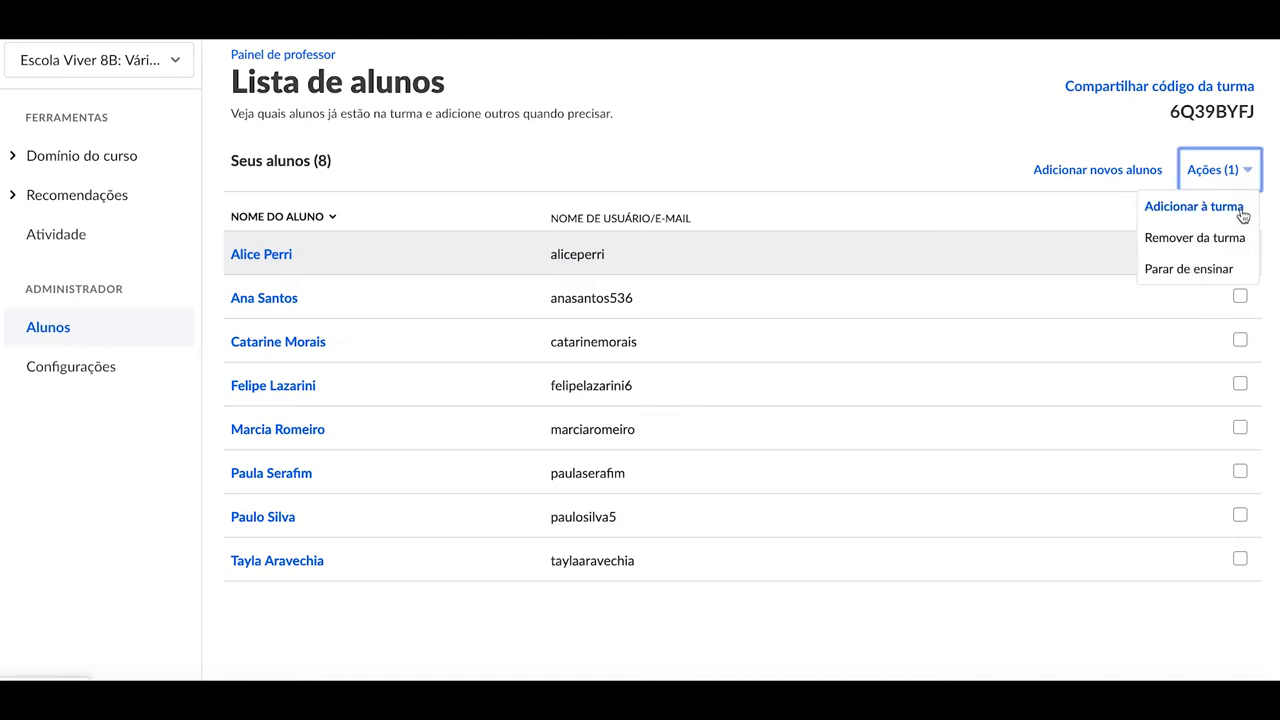
left_click(1241, 210)
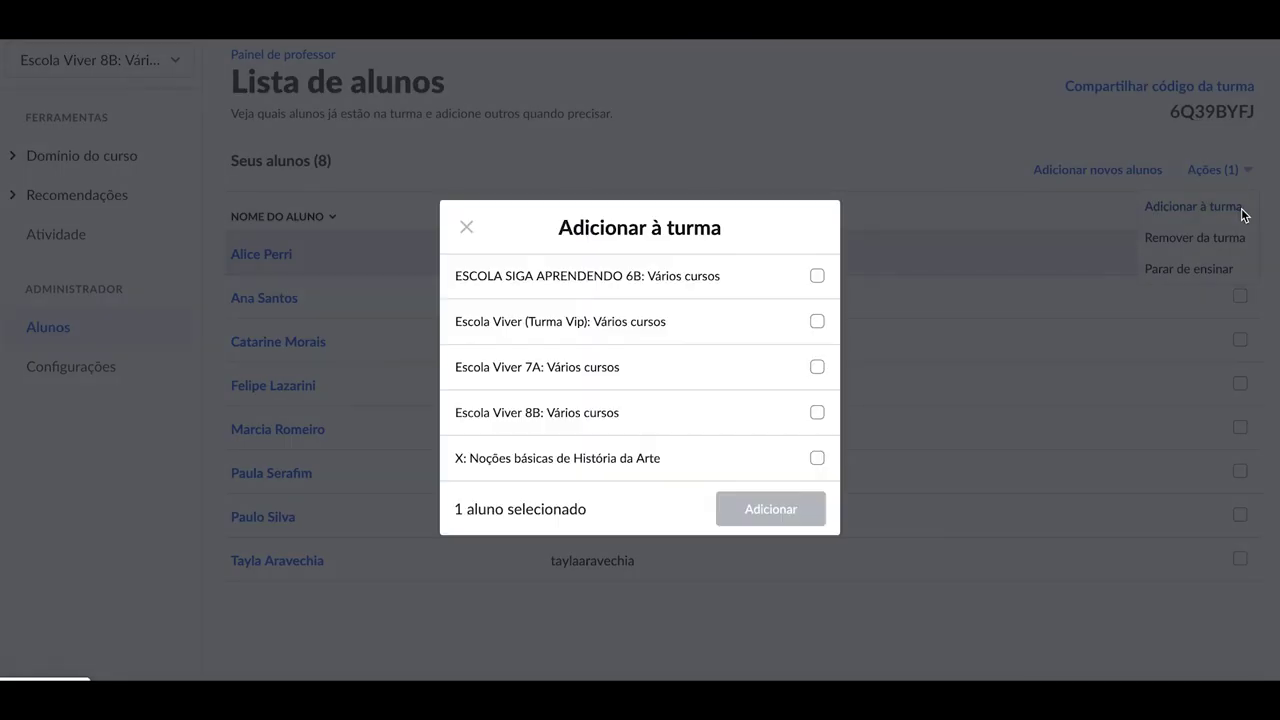
left_click(817, 323)
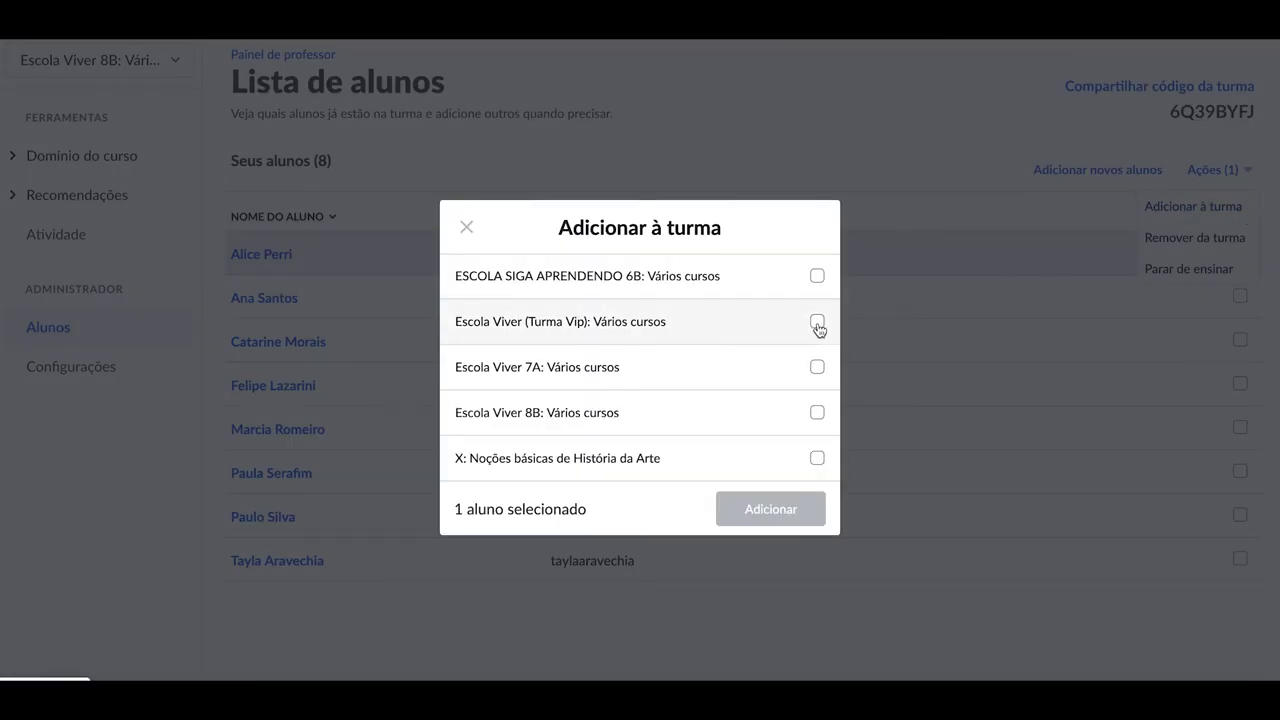
left_click(768, 520)
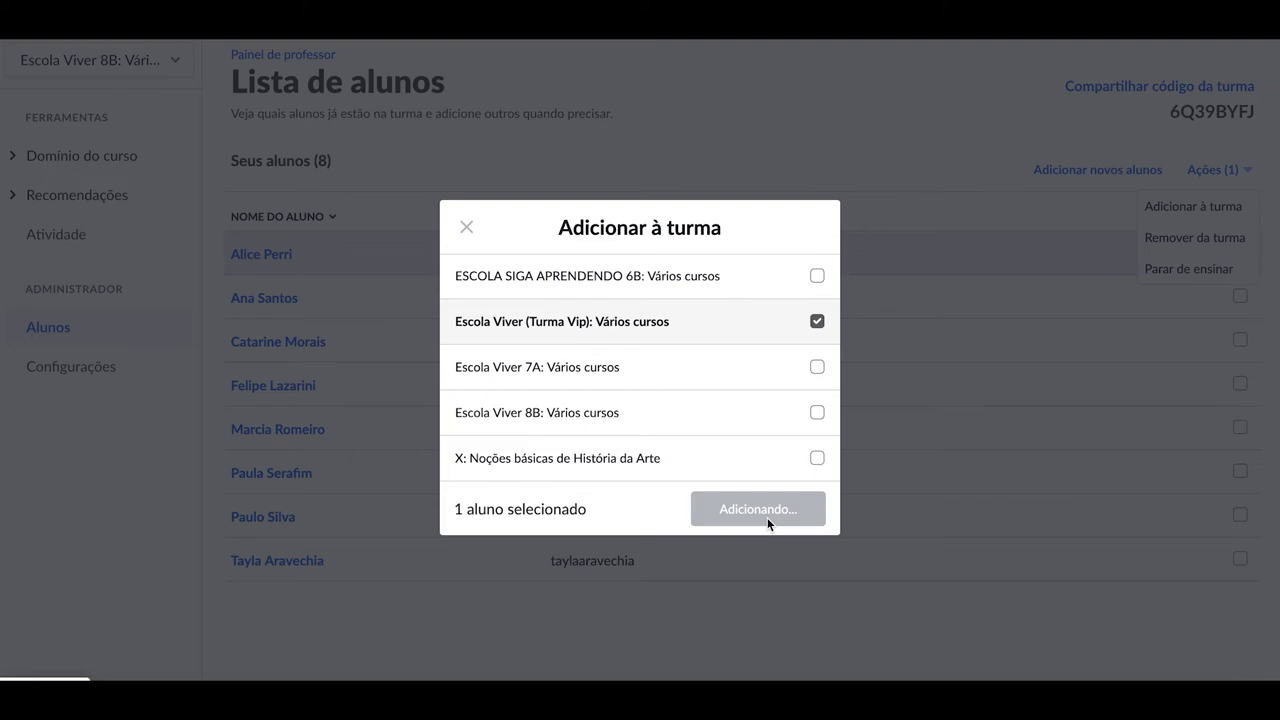
left_click(772, 520)
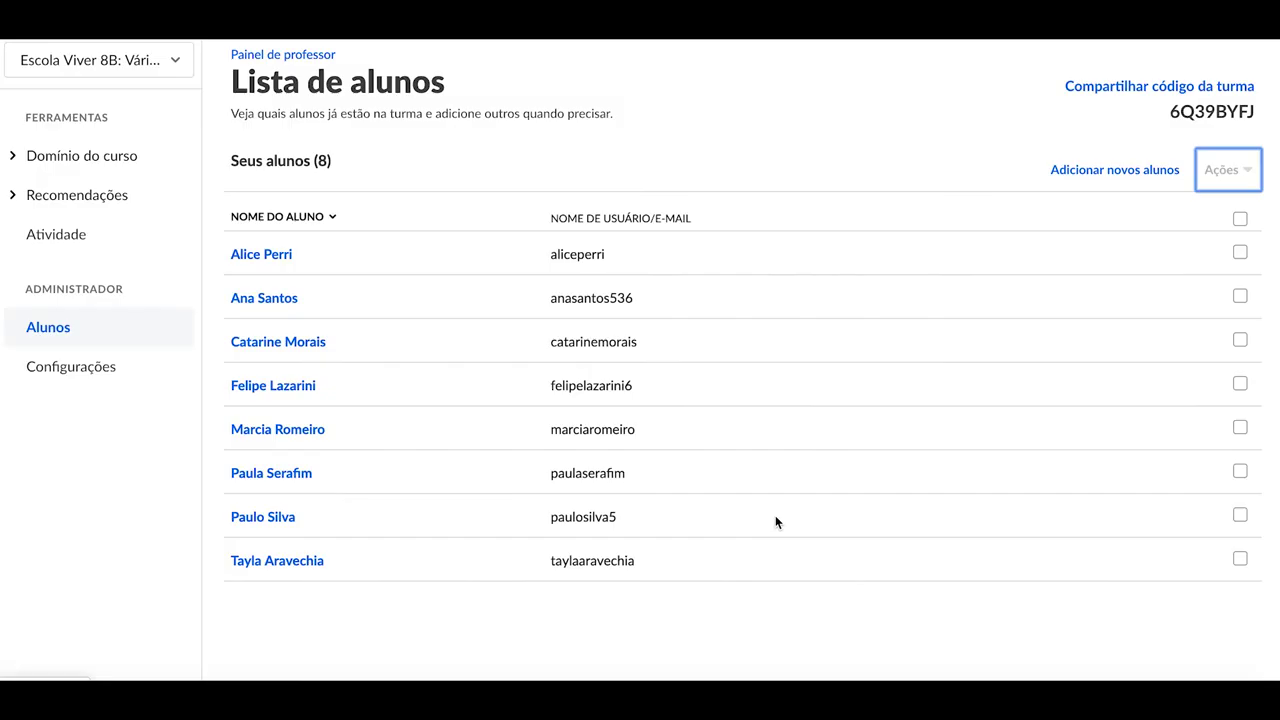
left_click(1240, 252)
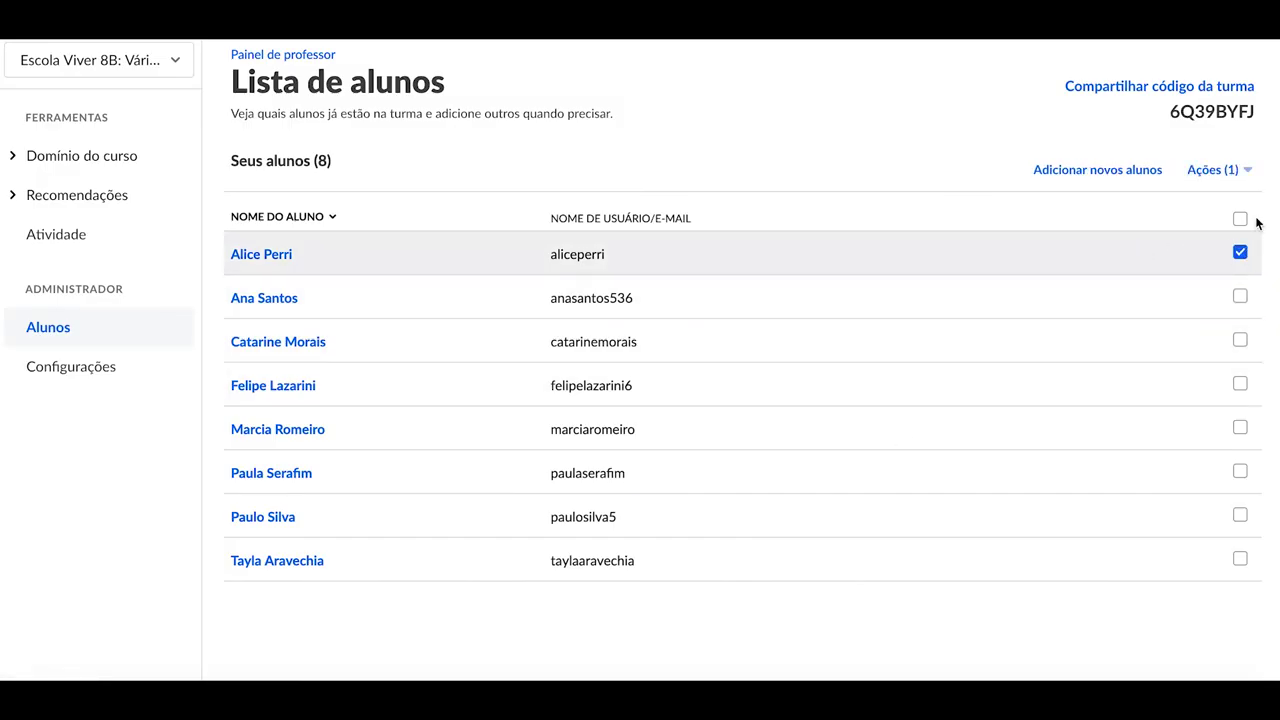
Review the Ações bulk-action options for one selected student, then for two students
left_click(1245, 177)
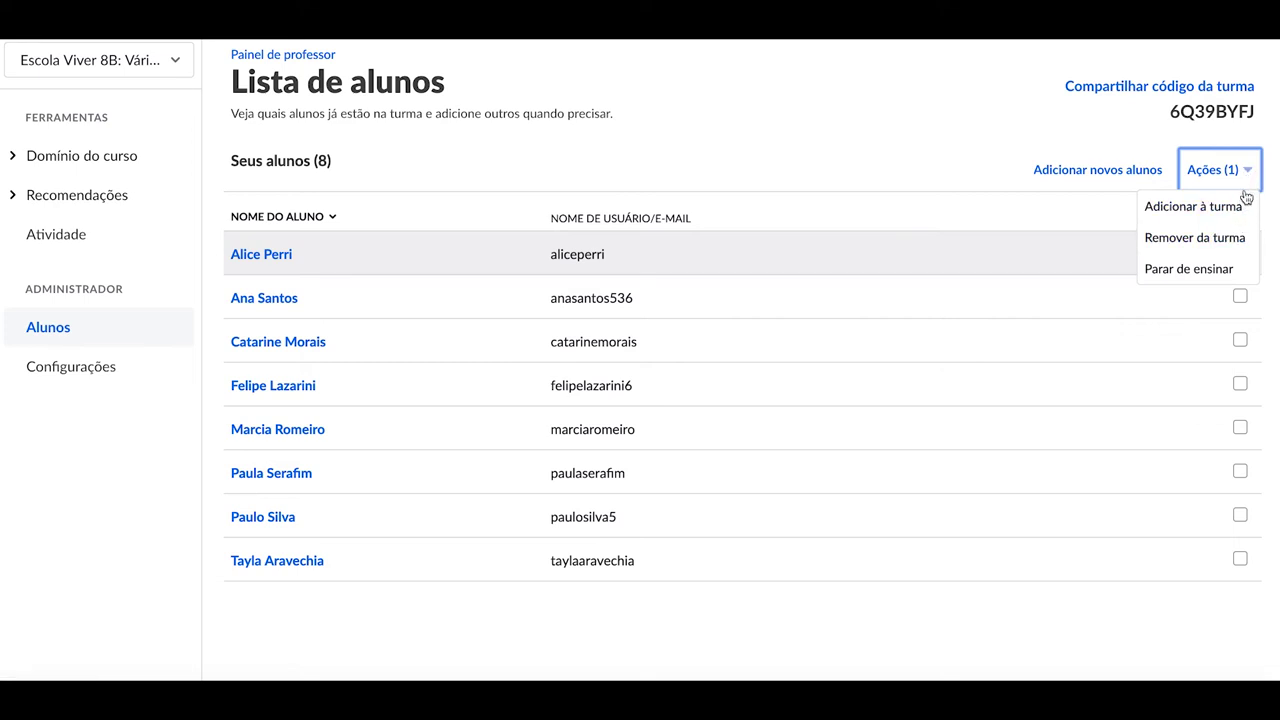
left_click(1248, 170)
left_click(1240, 341)
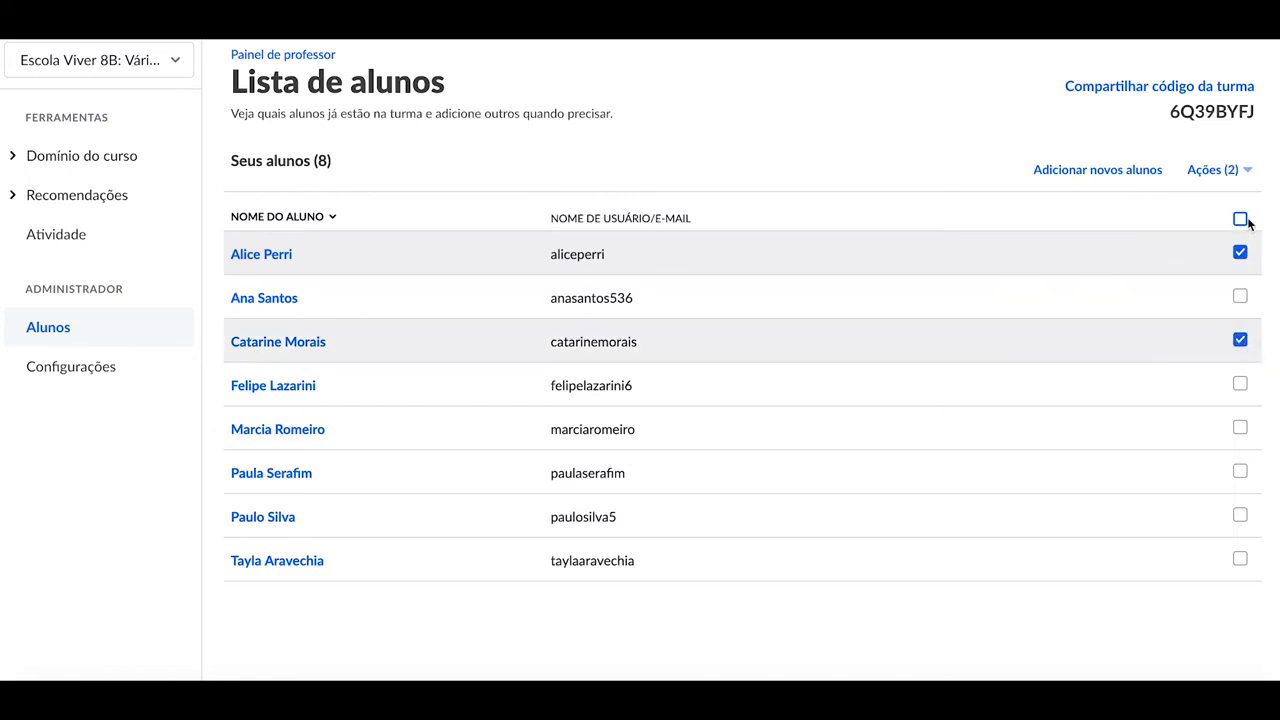
left_click(1246, 174)
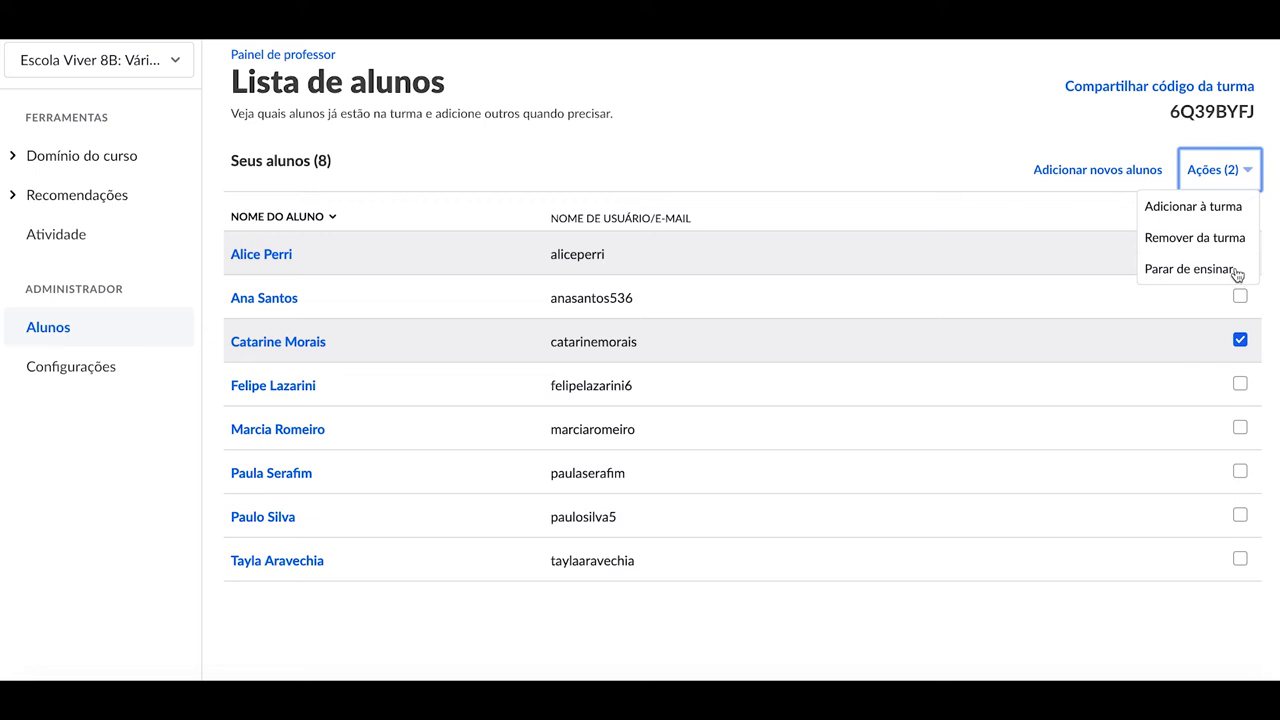
left_click(1252, 176)
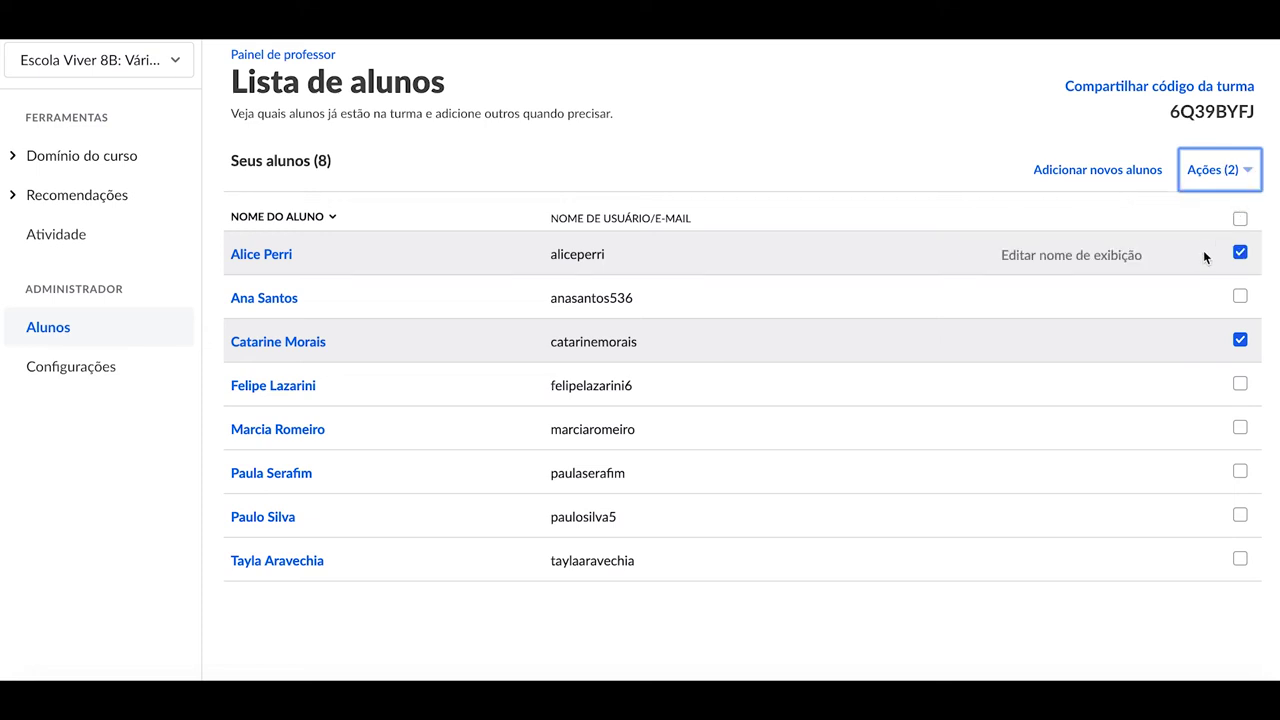
Review Ações with all eight students selected, clear the selection, and start editing the first student's display name
left_click(1240, 219)
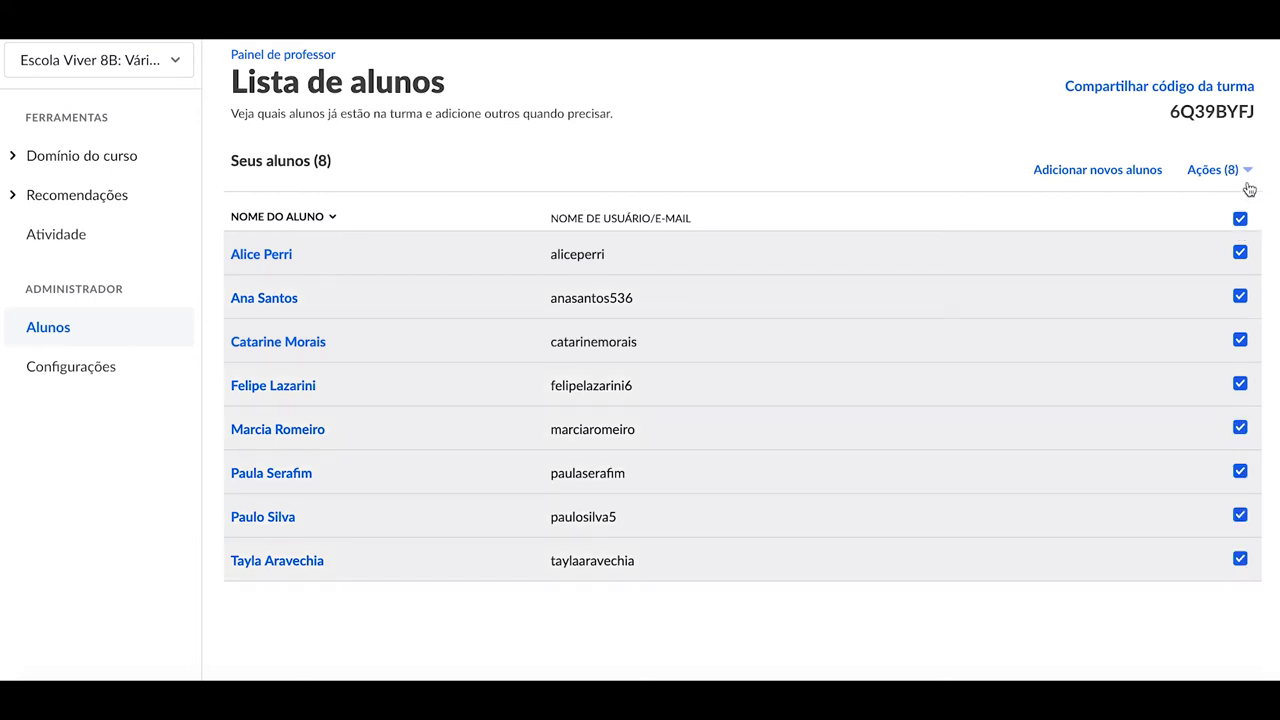
left_click(1248, 172)
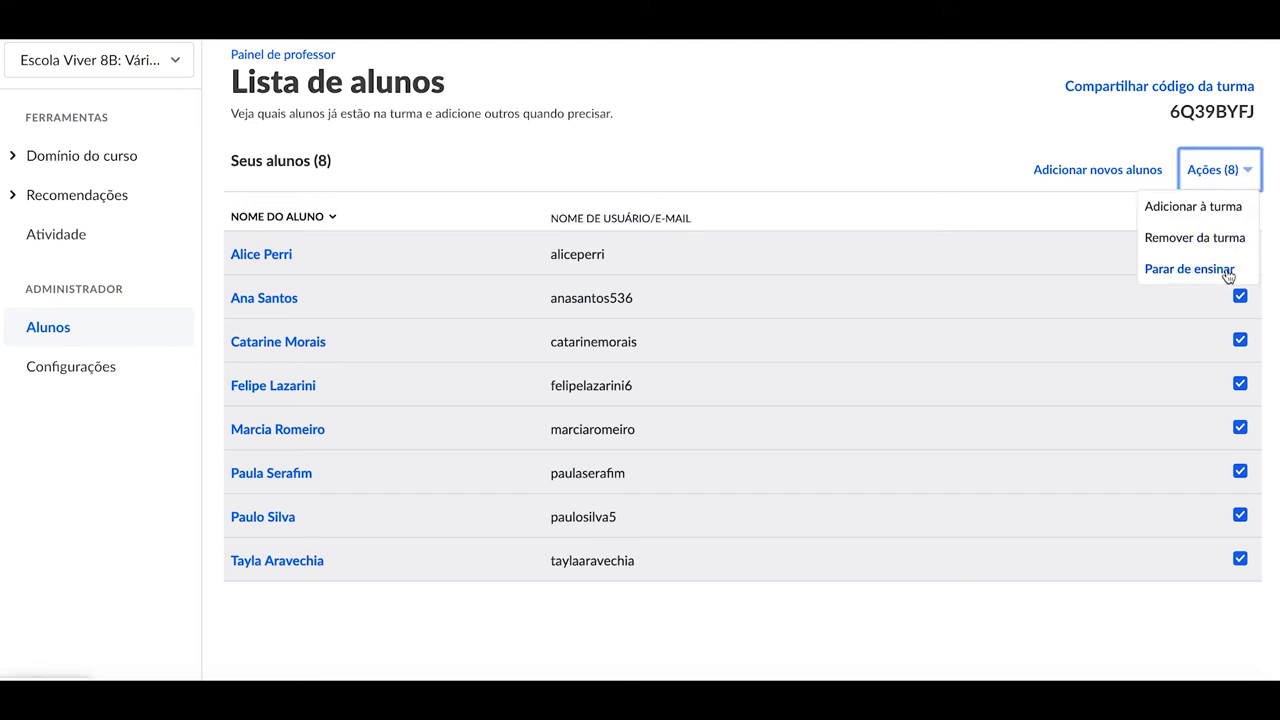
left_click(1247, 175)
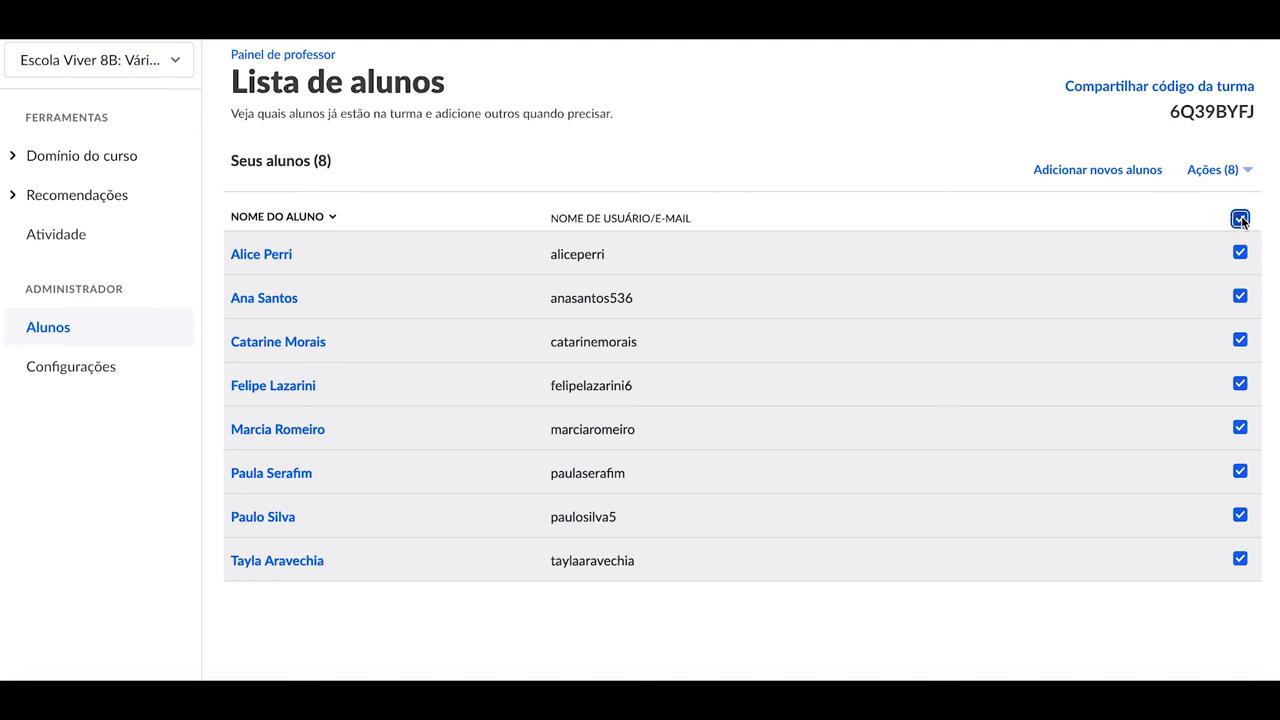
left_click(1240, 217)
left_click(1133, 262)
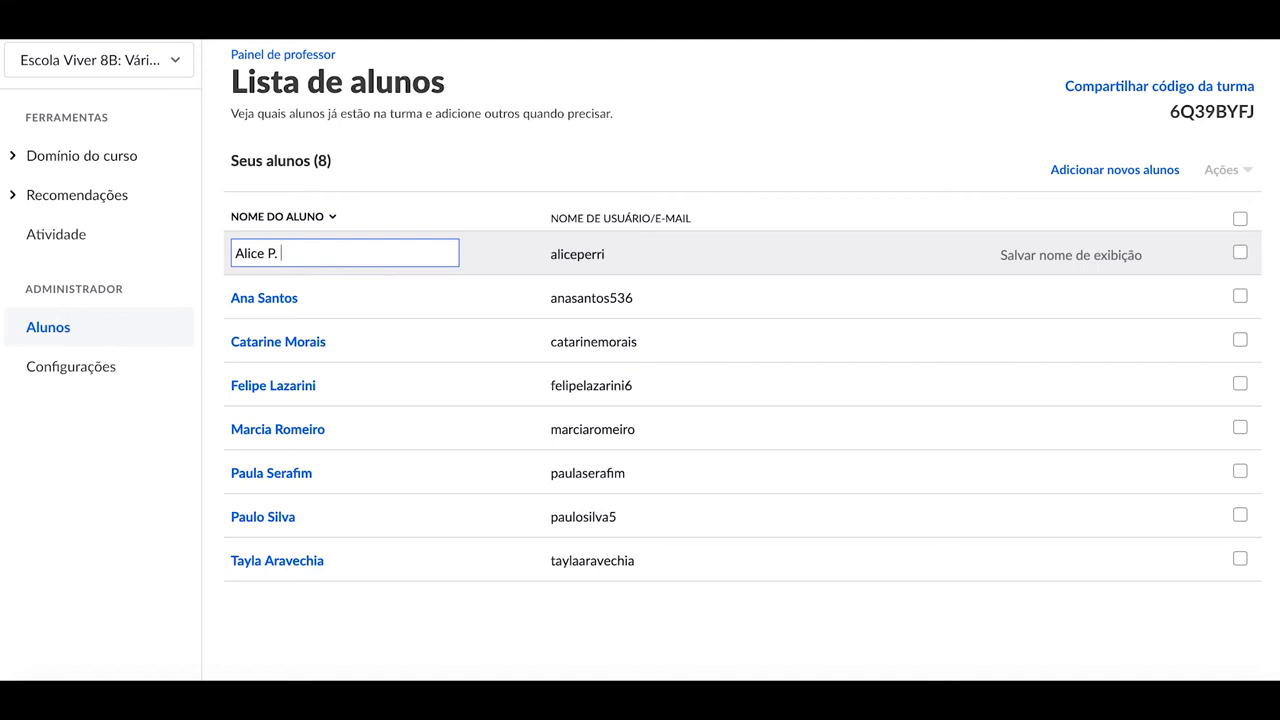
Save the display name shortened to first name plus surname initial
left_click(1036, 258)
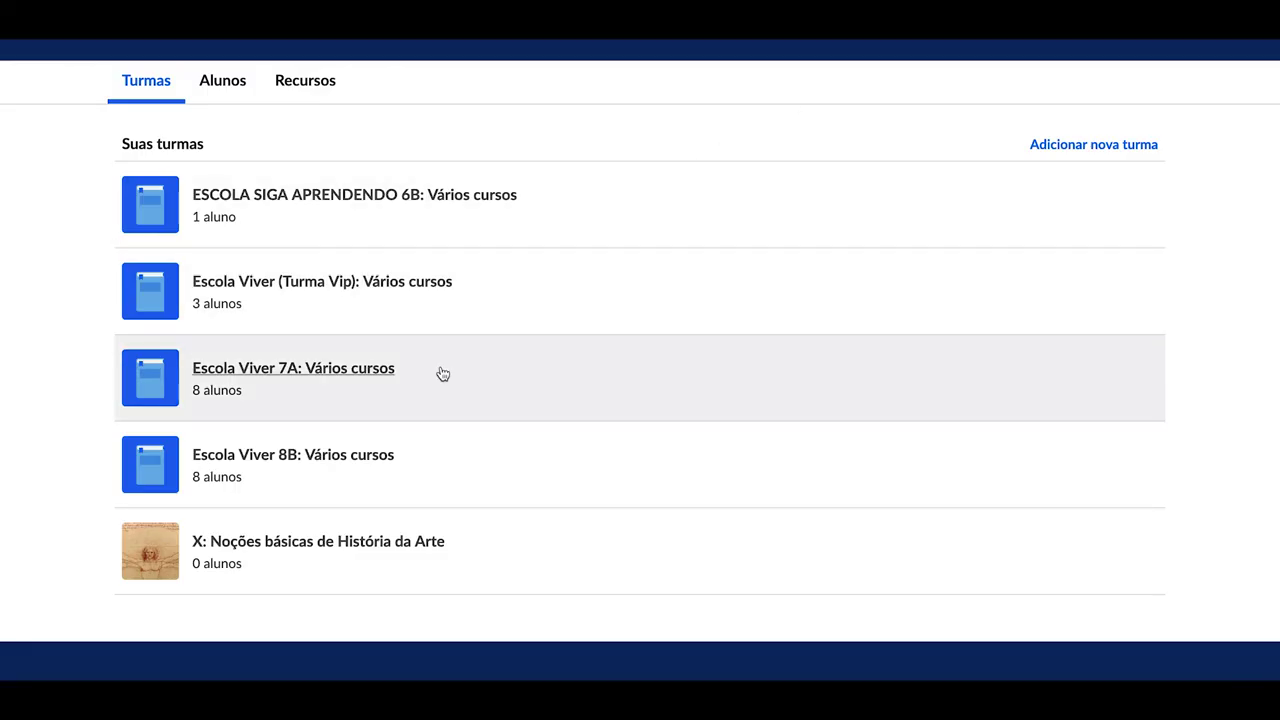
Open Escola Viver 8B's Configurações page and scroll through its name, code, course, data-download and e-mail options
left_click(380, 459)
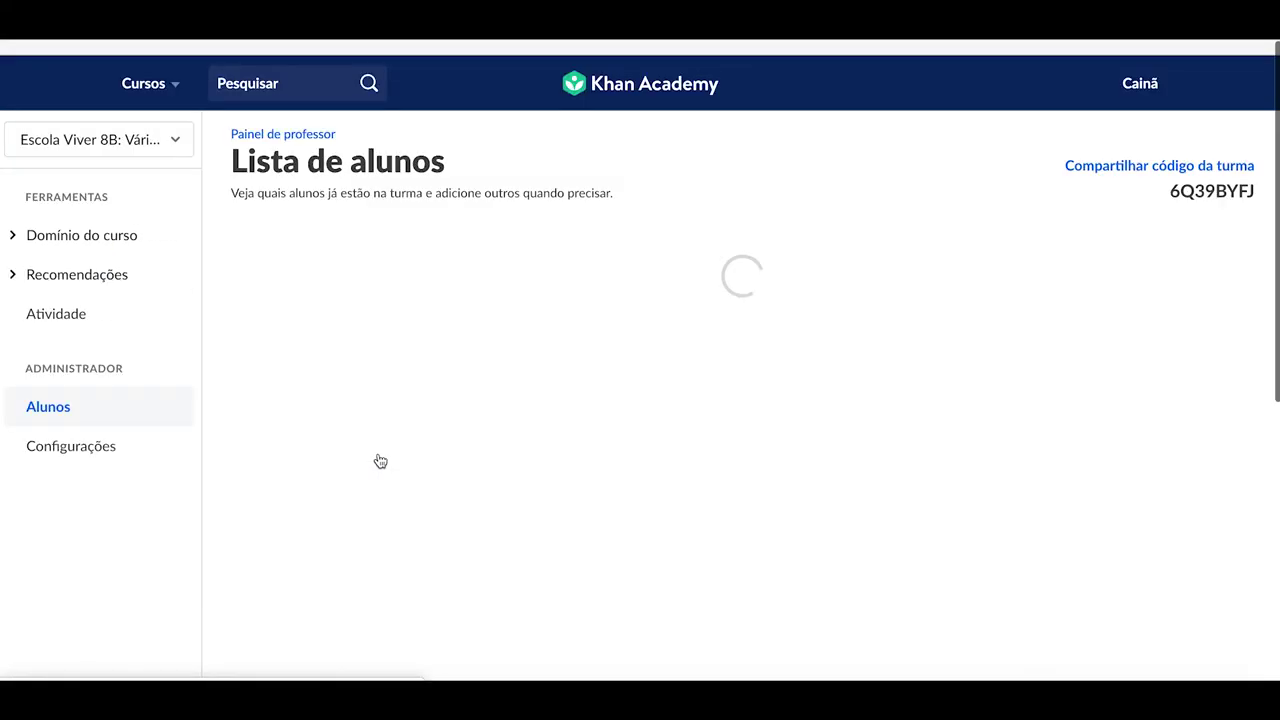
left_click(72, 446)
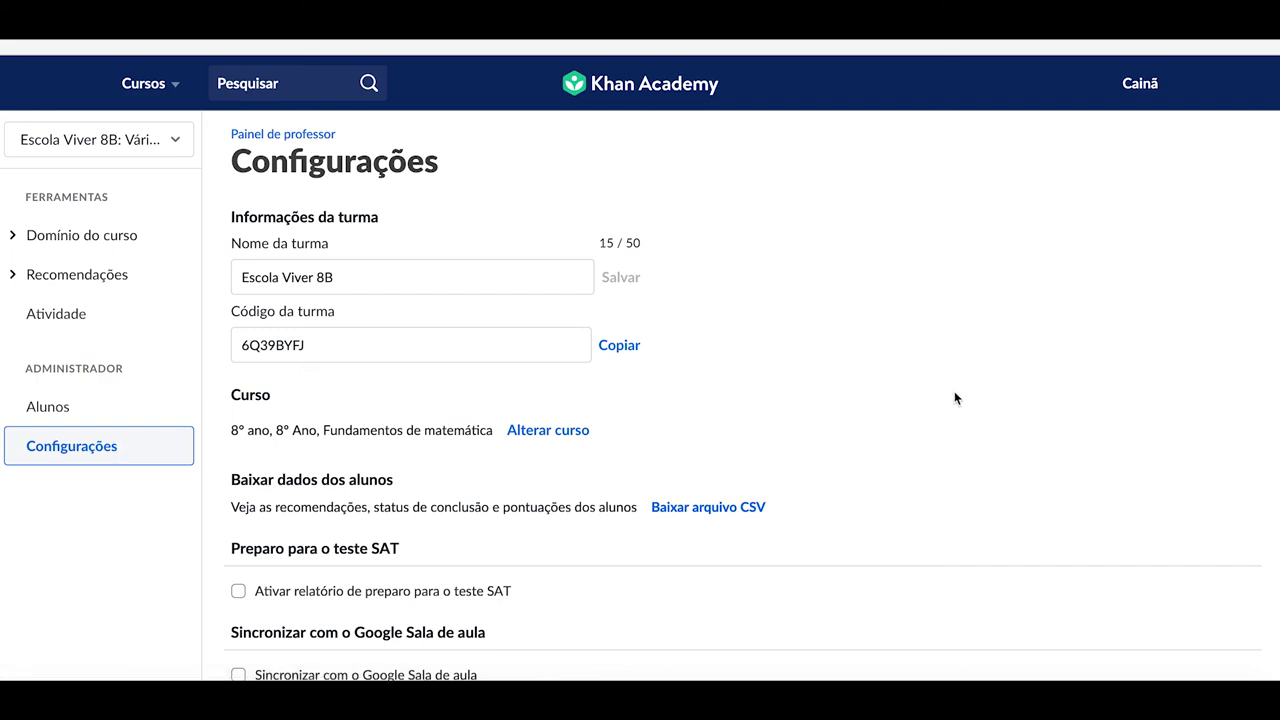
scroll(954, 395, "down", 2)
scroll(954, 398, "down", 3)
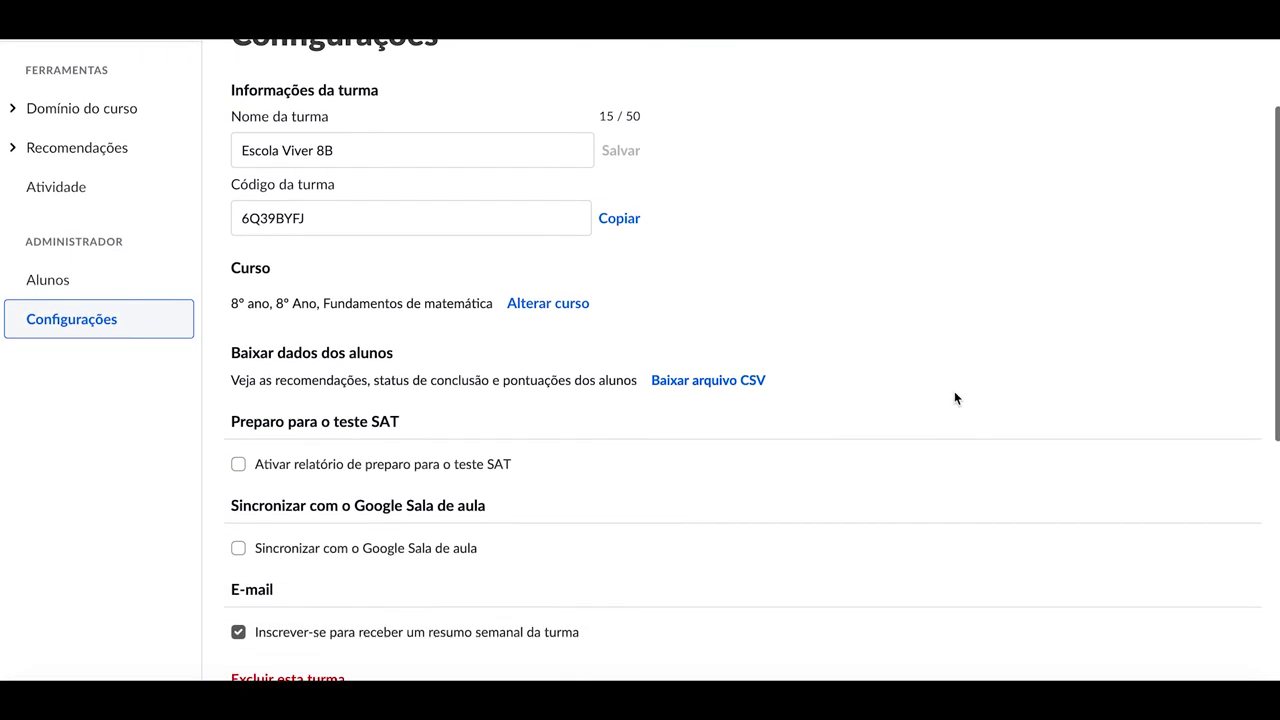
scroll(954, 398, "down", 1)
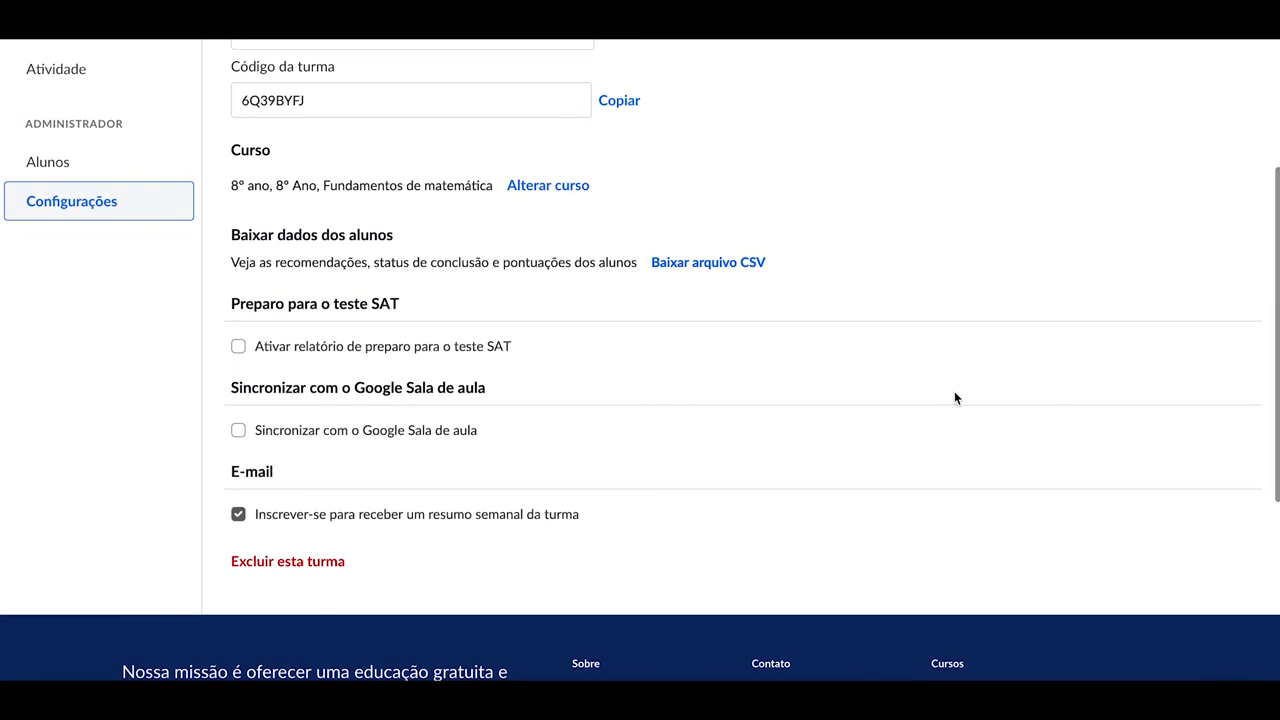